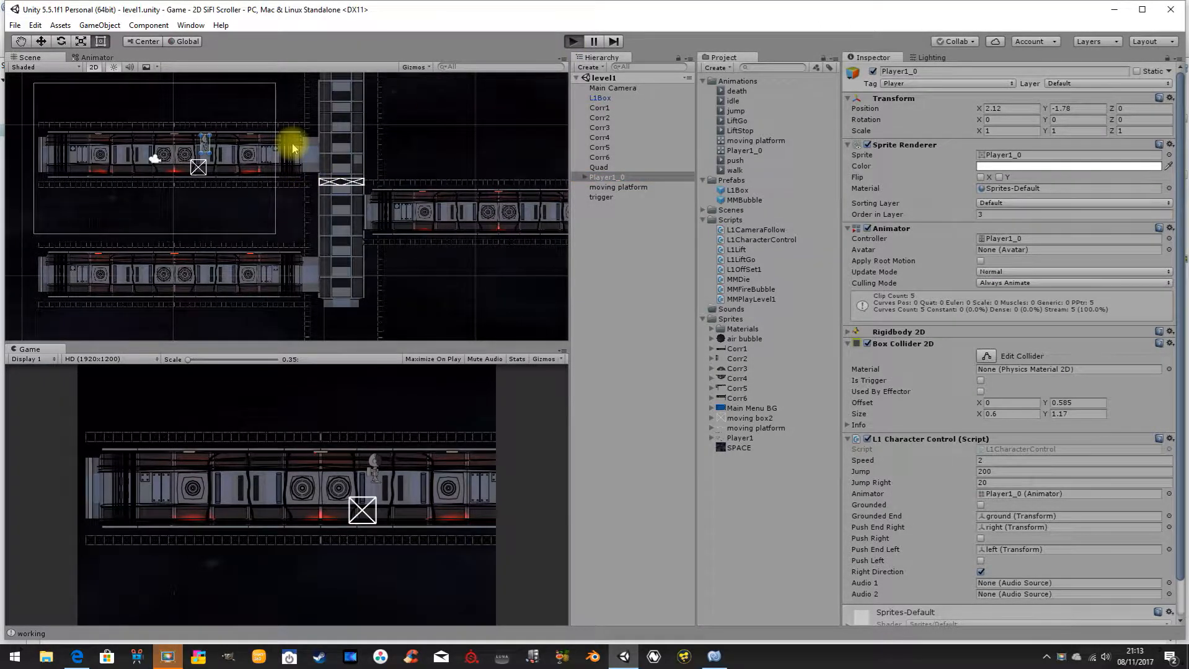
Walk the player right along the upper corridor of the running level and onto the moving platform in the lift shaft.
key("Right")
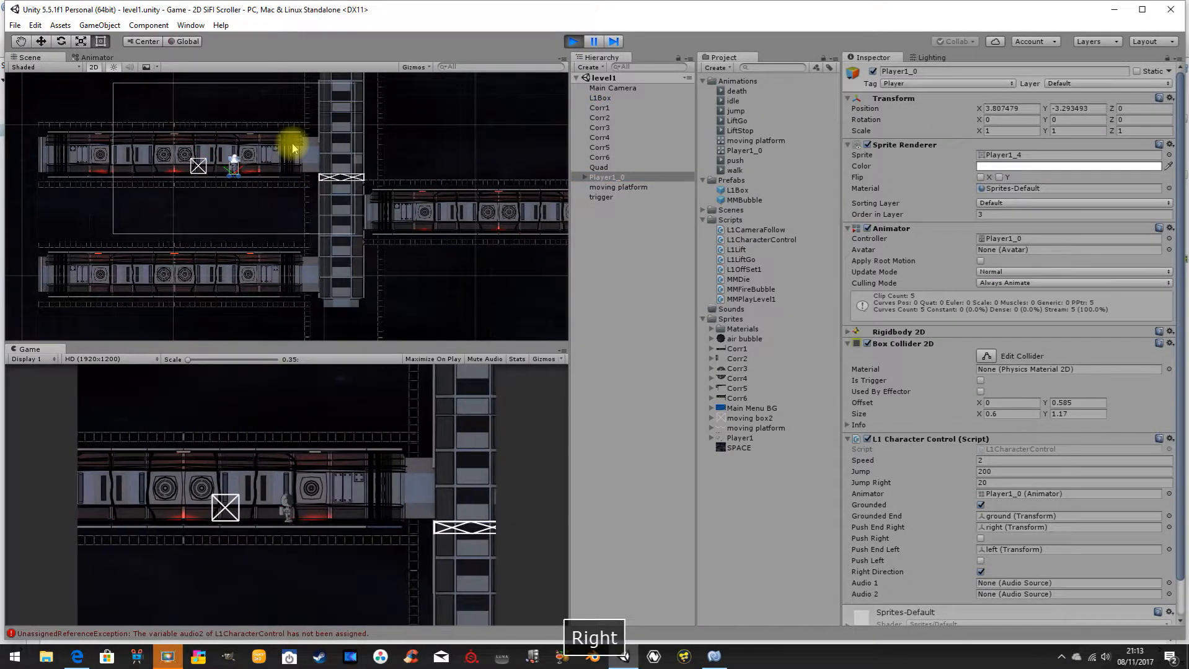
key("Right")
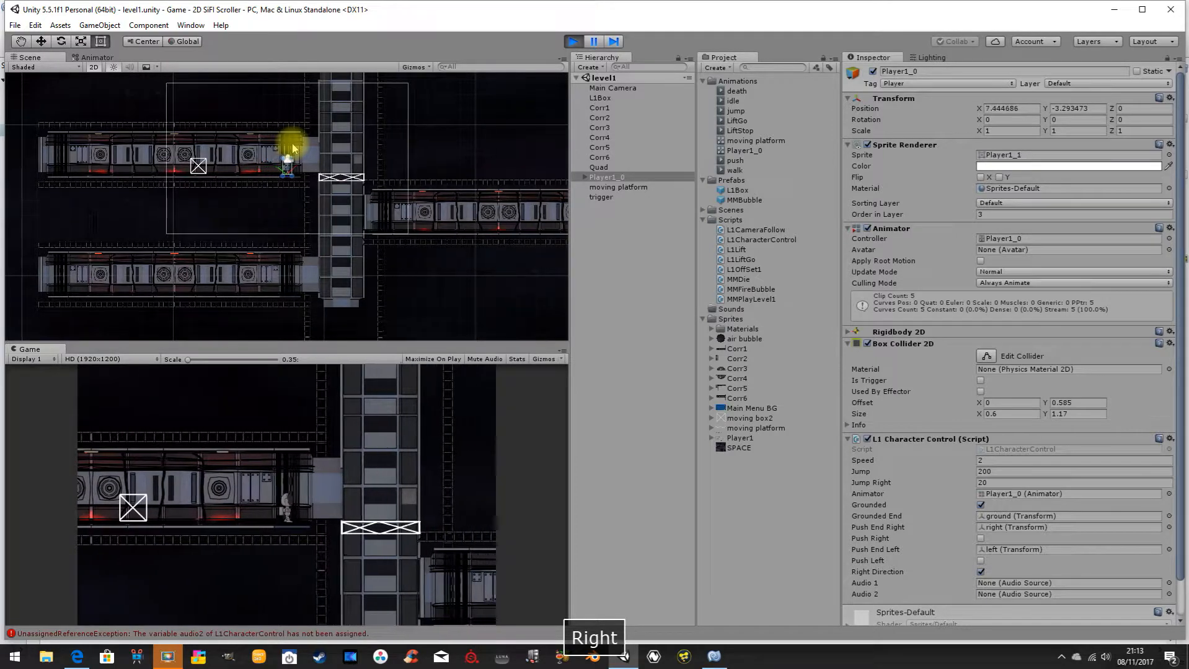
key("Right")
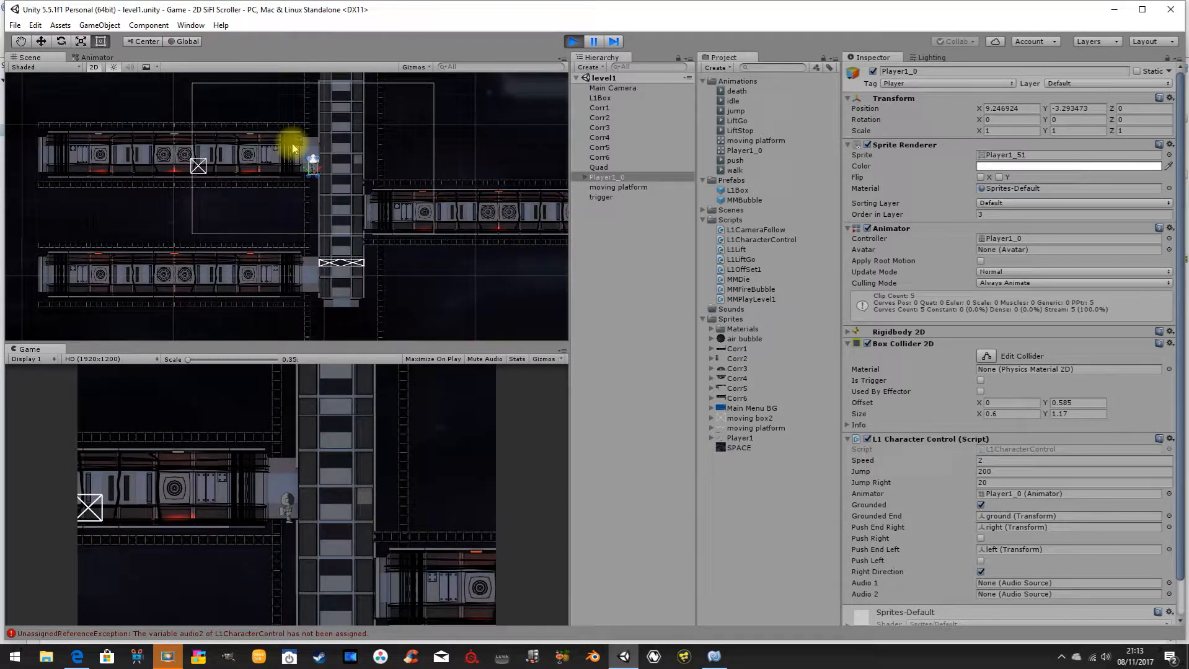
key("Right")
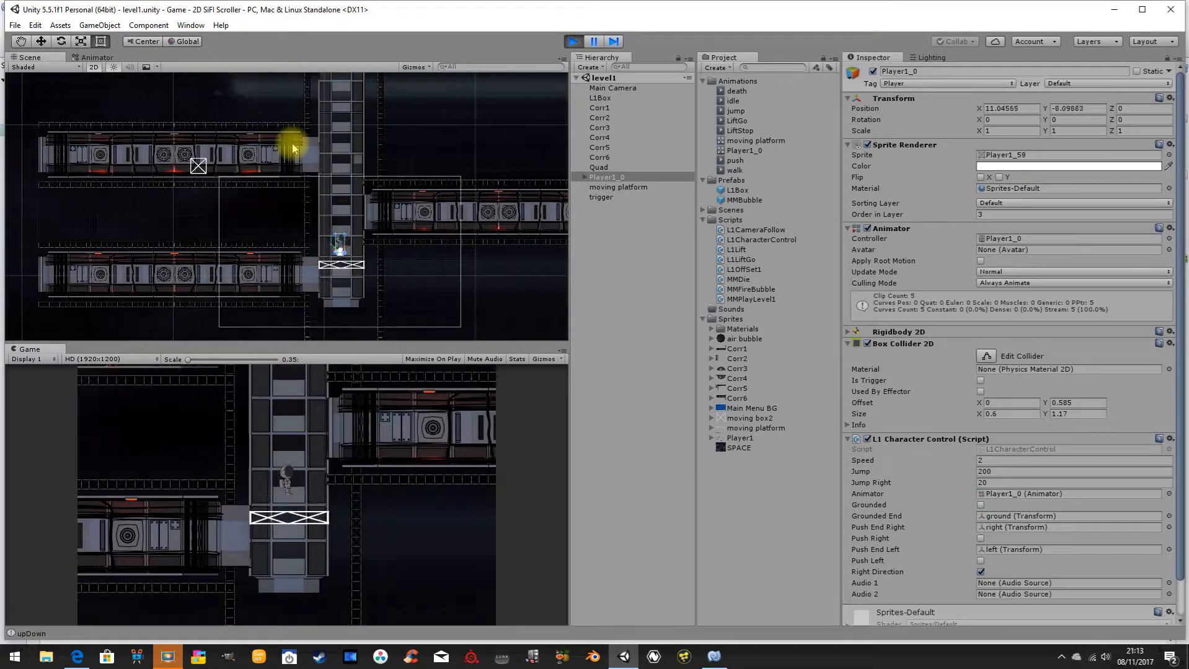
Walk the player left off the moving platform into the upper corridor and turn it right and left to check its visibility.
key("Left")
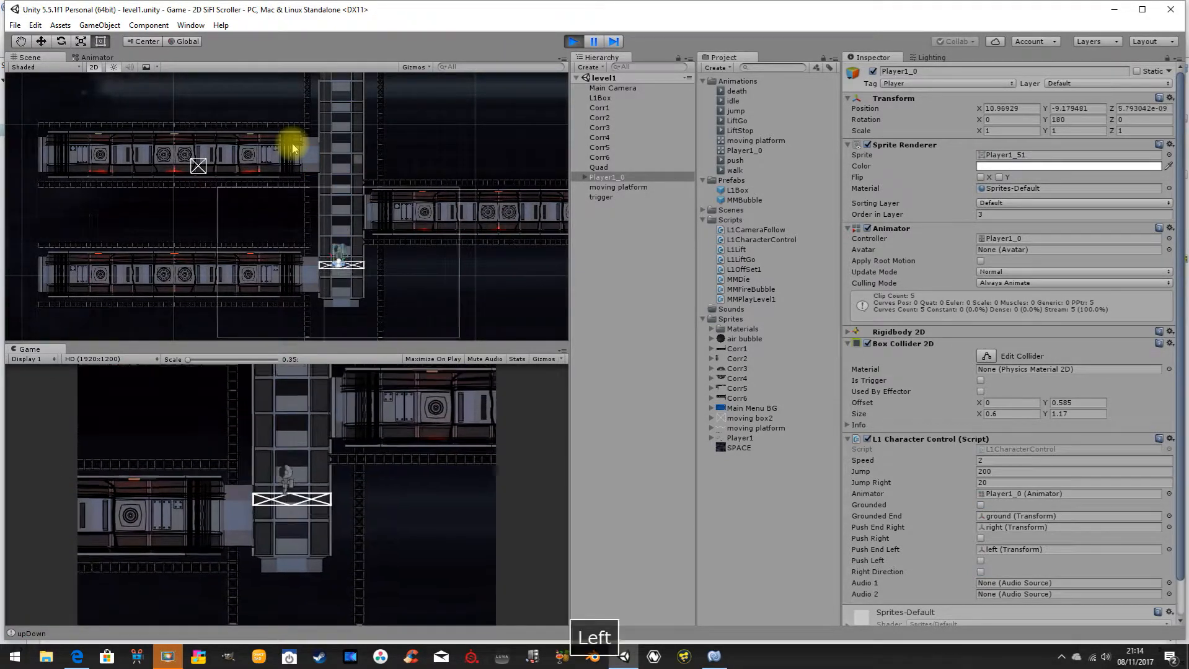
key("Left")
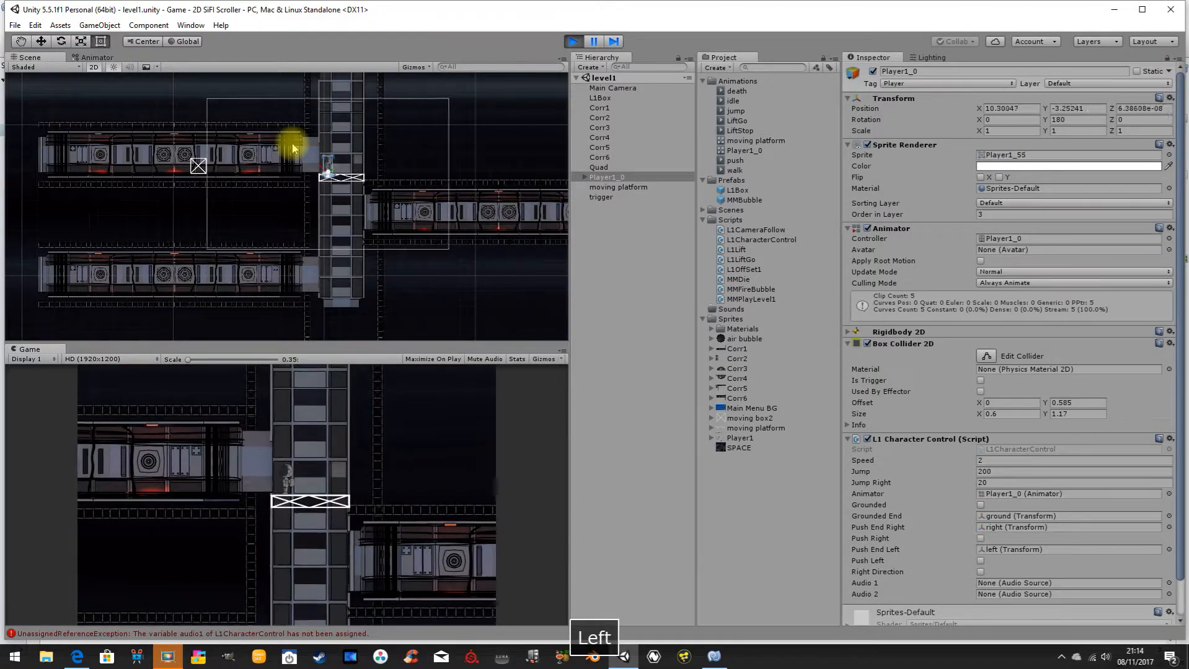
key("Right")
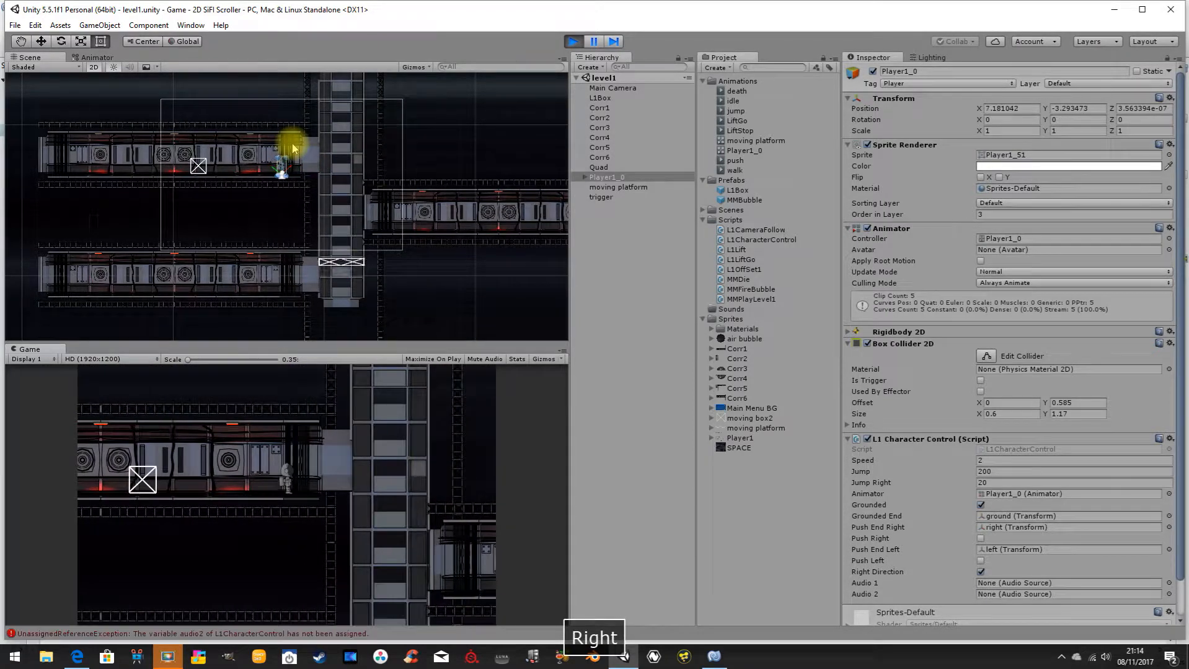
key("Left")
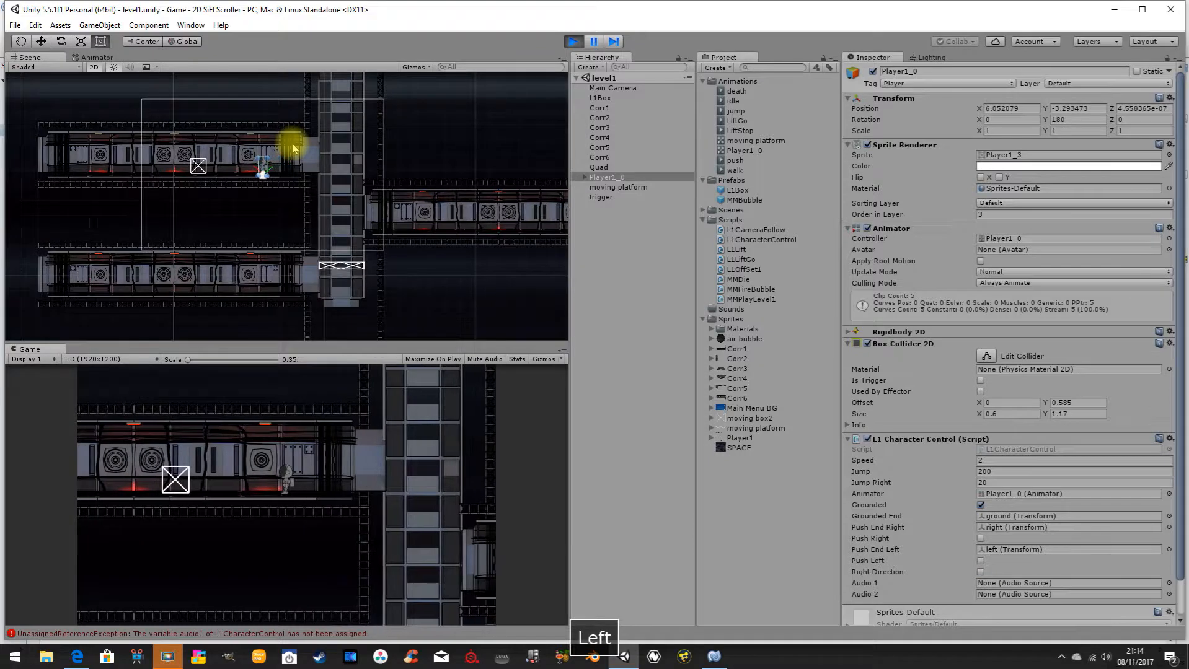
key("Right")
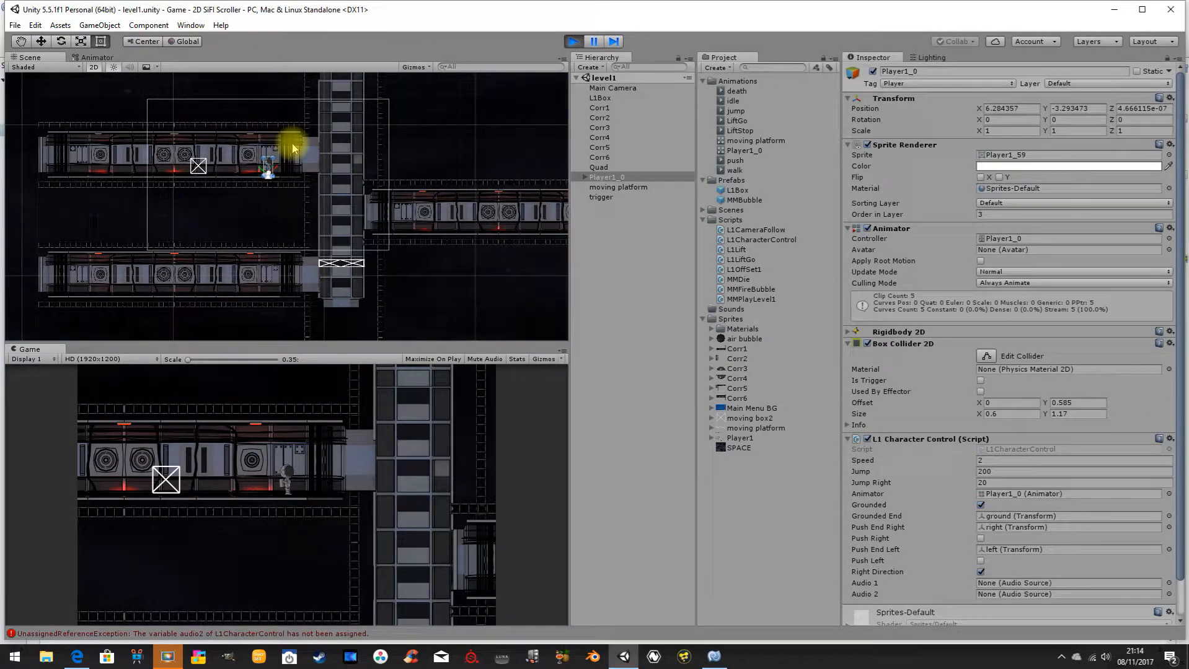
key("Right")
key("Left")
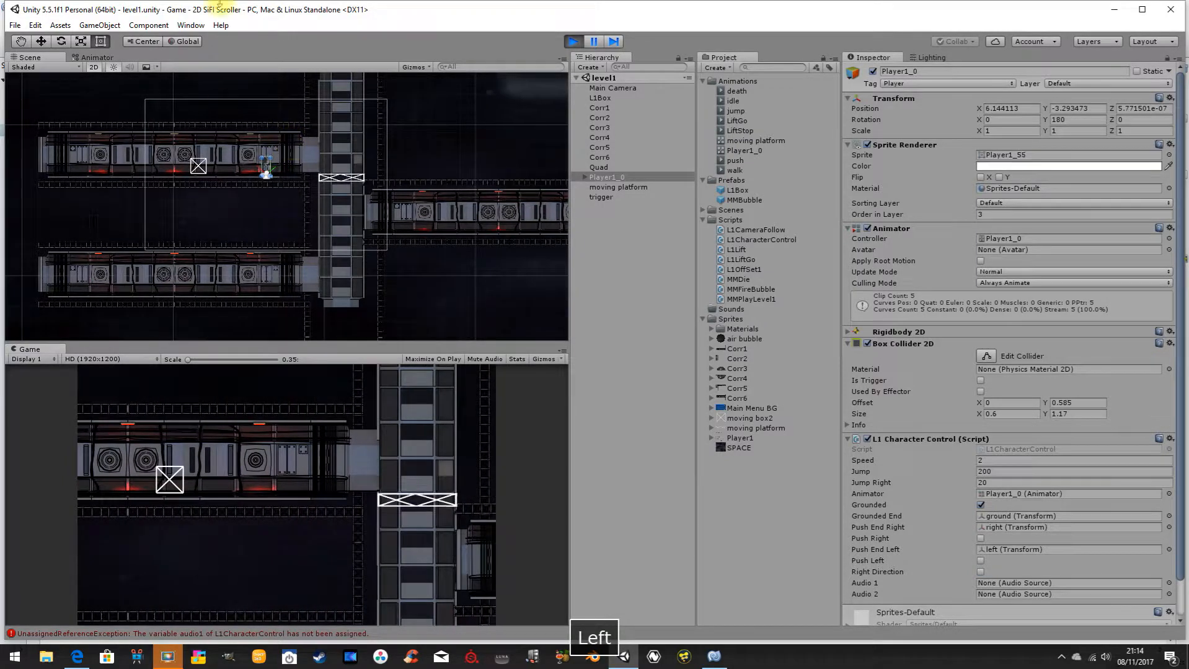
Examine the player up close in the Scene view while turning it left and right in the upper corridor.
scroll(272, 180, "up", 1)
scroll(273, 177, "up", 8)
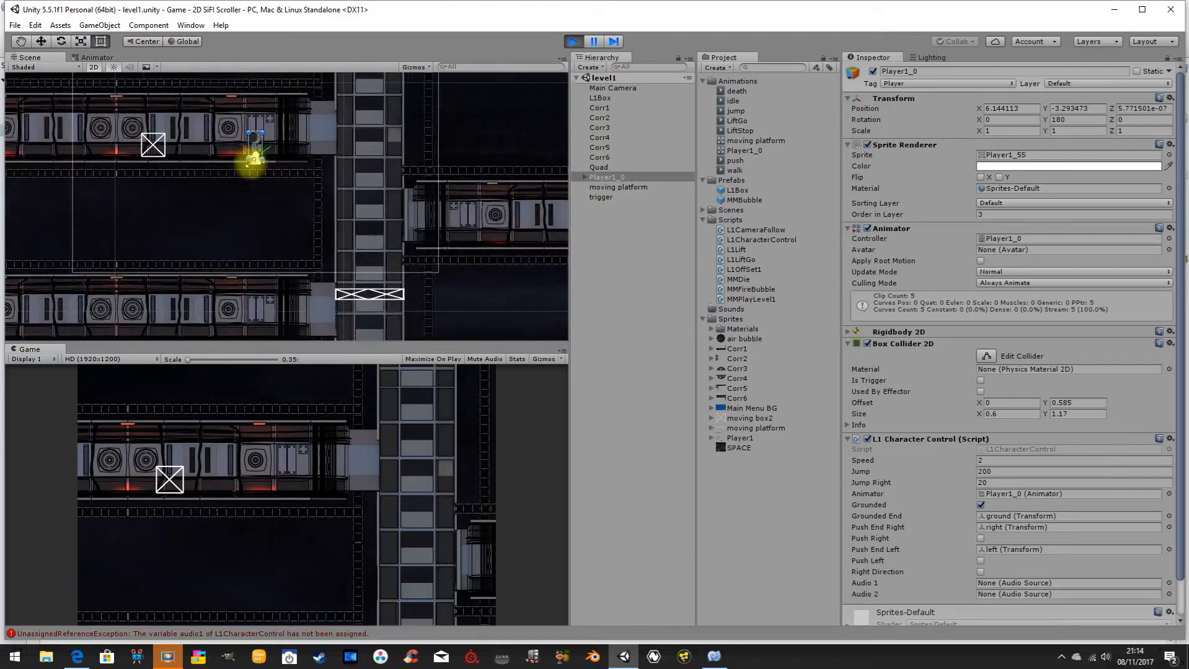
middle_click_drag(275, 274, 308, 371)
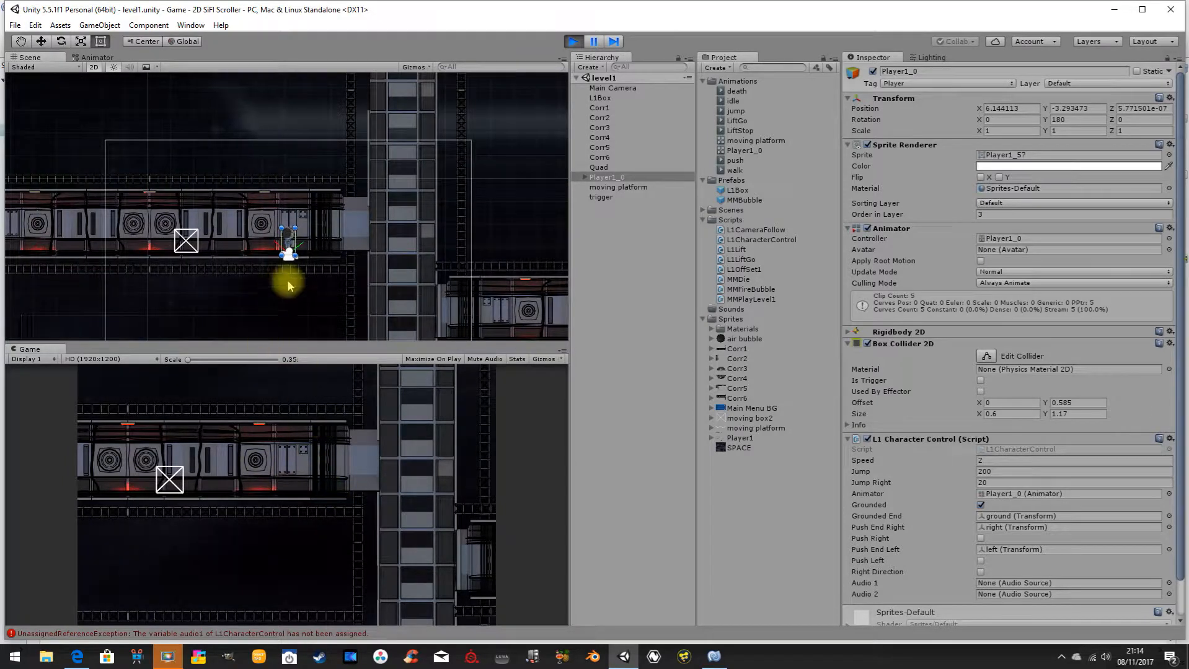
scroll(286, 277, "up", 1)
middle_click_drag(355, 263, 339, 248)
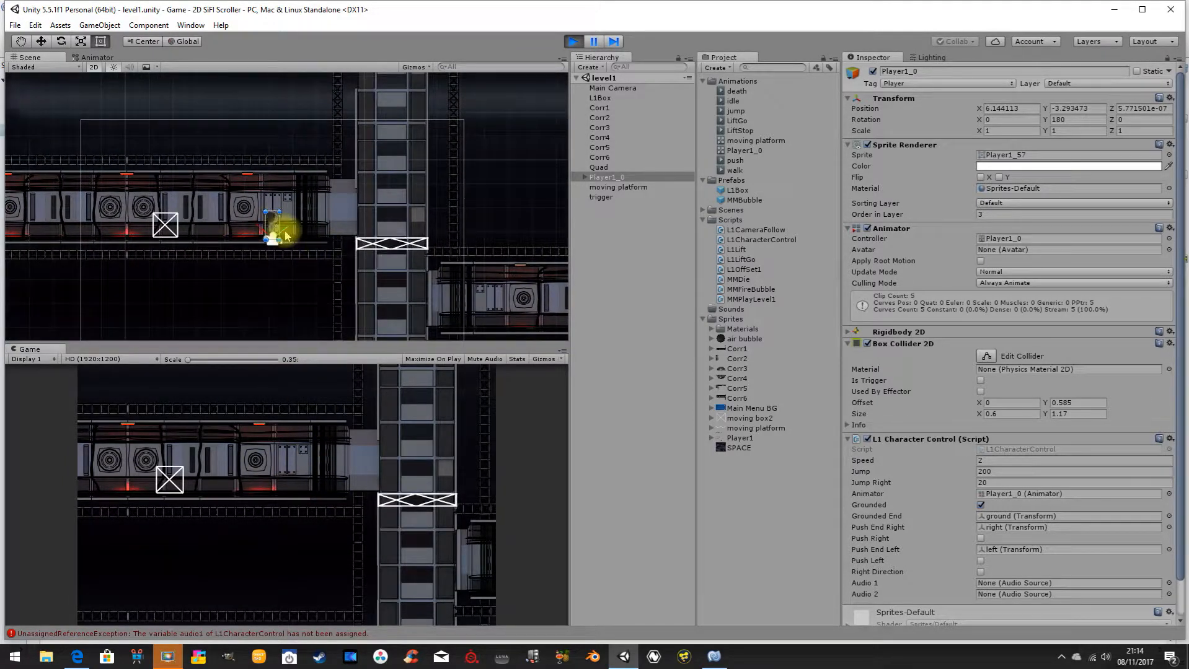
key("Right")
key("Left")
key("Left")
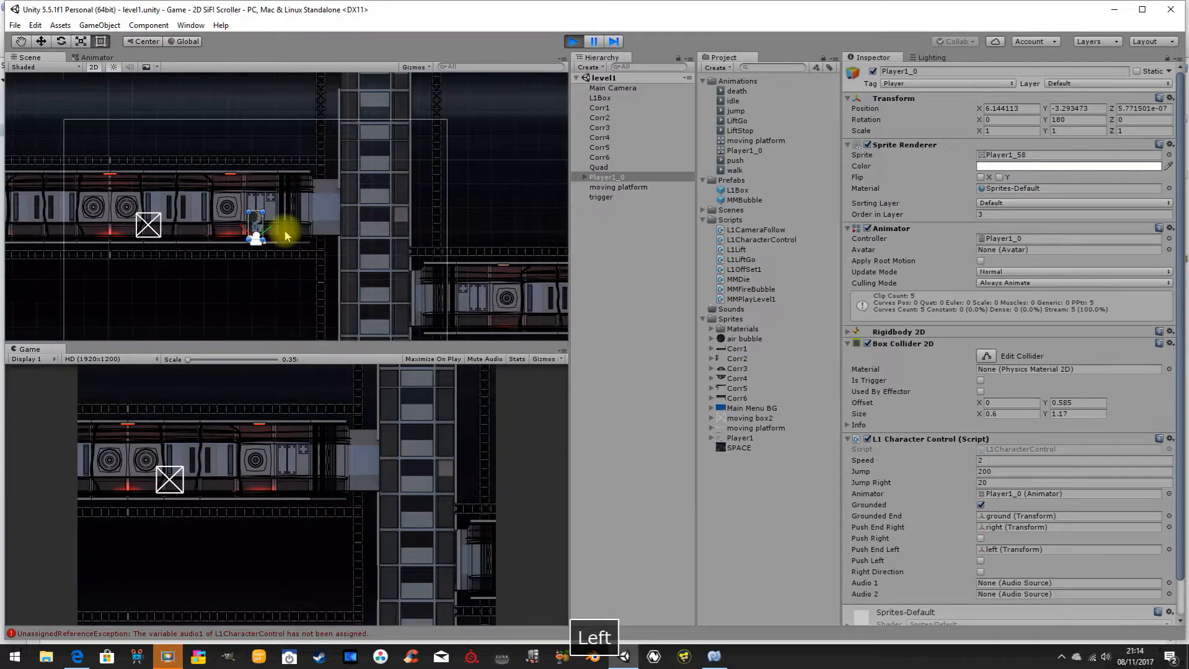
key("Left")
key("Right")
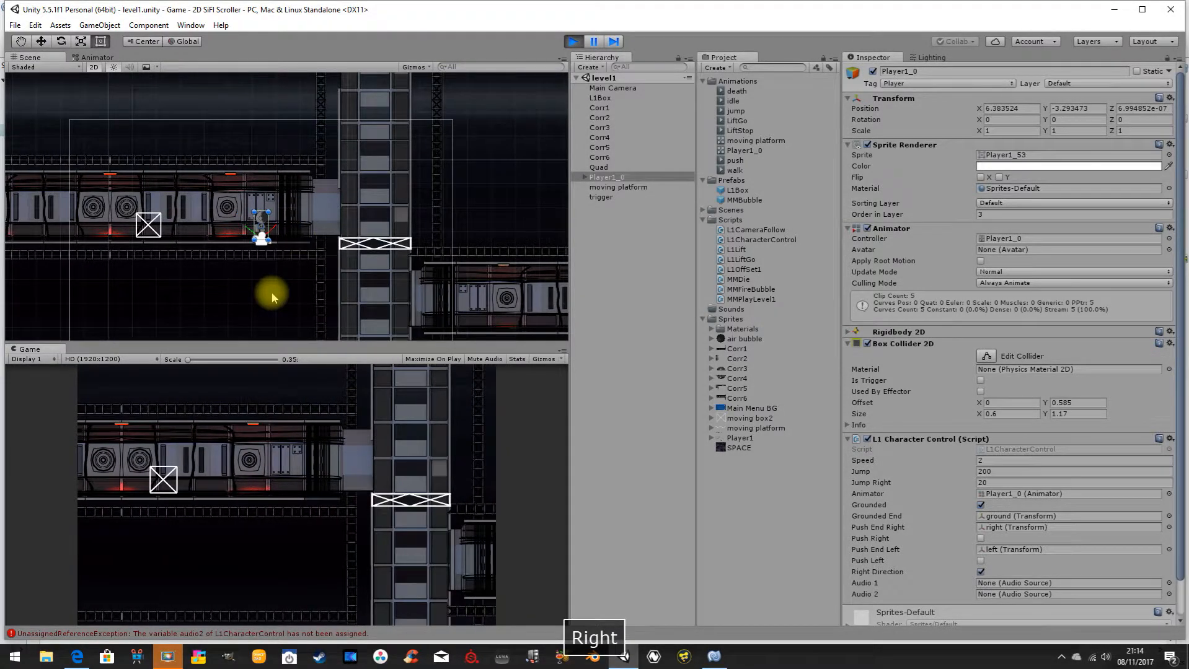
Make the player jump in the upper corridor and walk it right onto the moving platform again.
key("space")
key("Right")
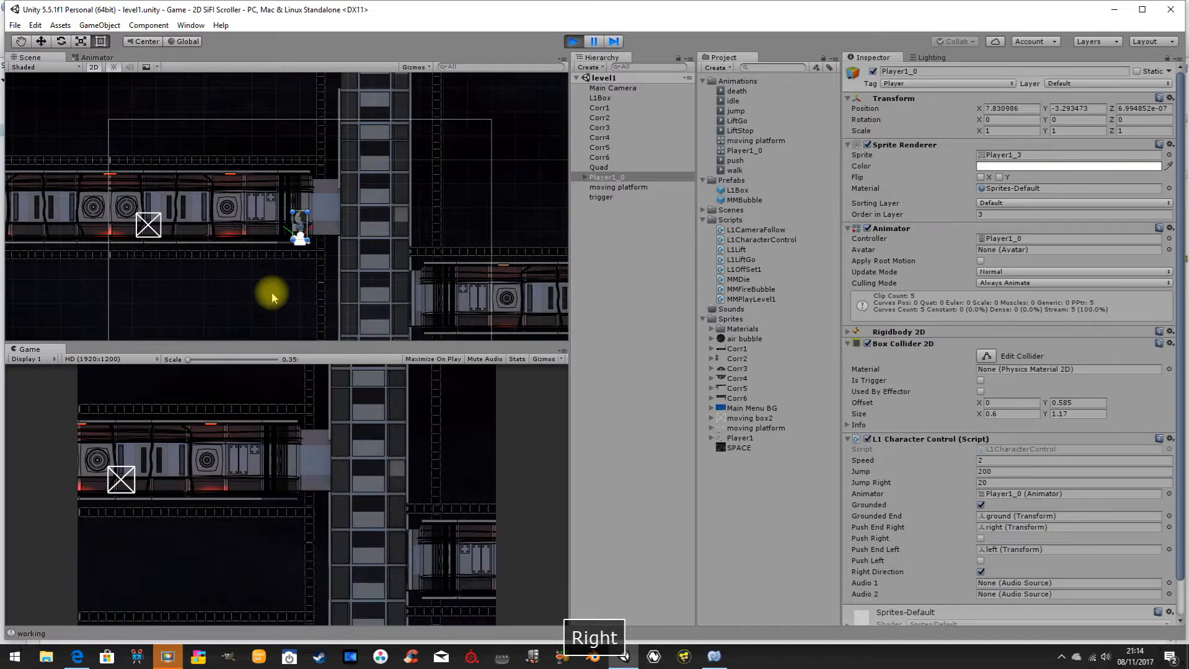
key("Right")
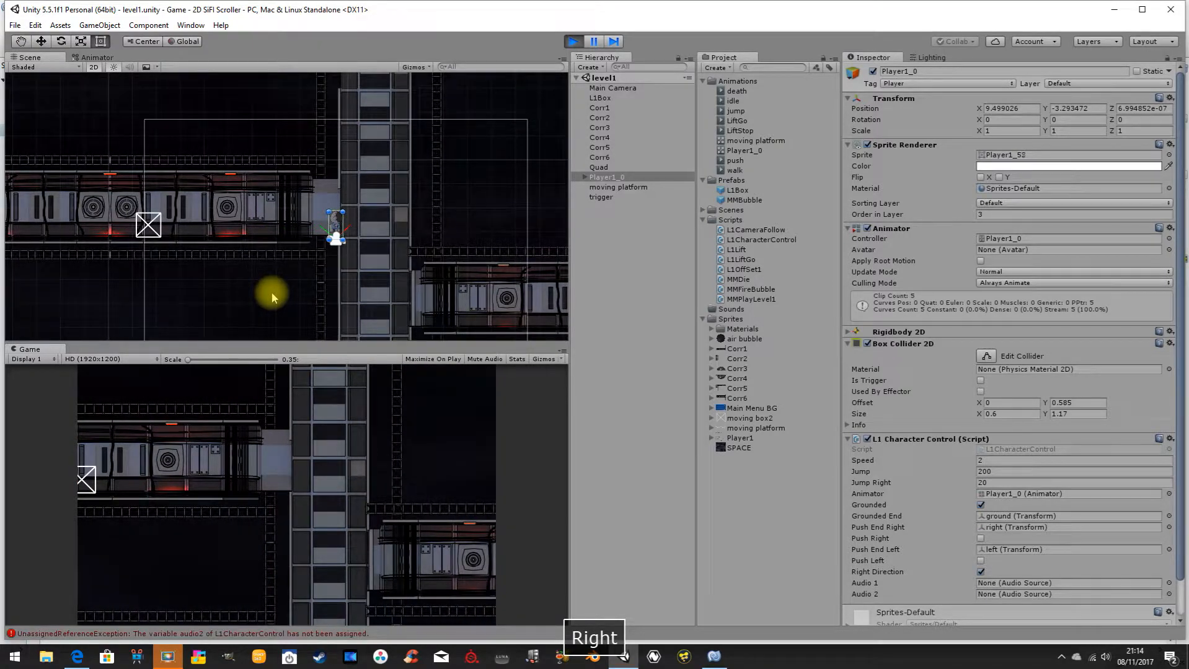
key("Right")
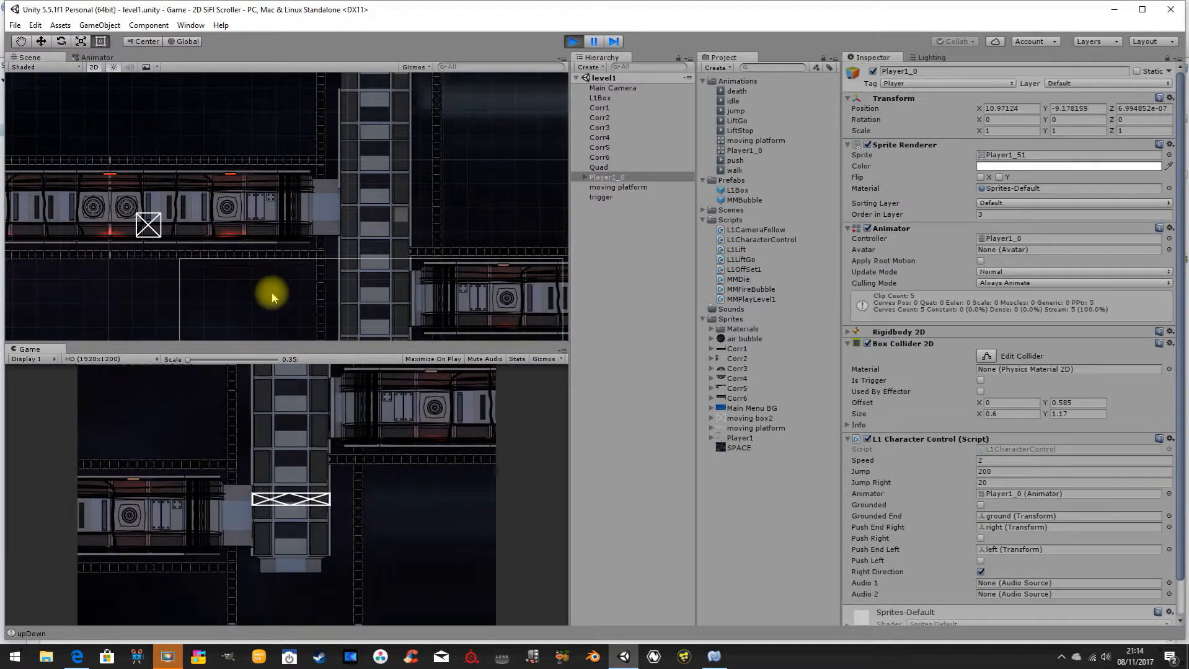
Bring the player back left into the upper corridor, test jumping and turning both ways, and stop the play test.
key("Left")
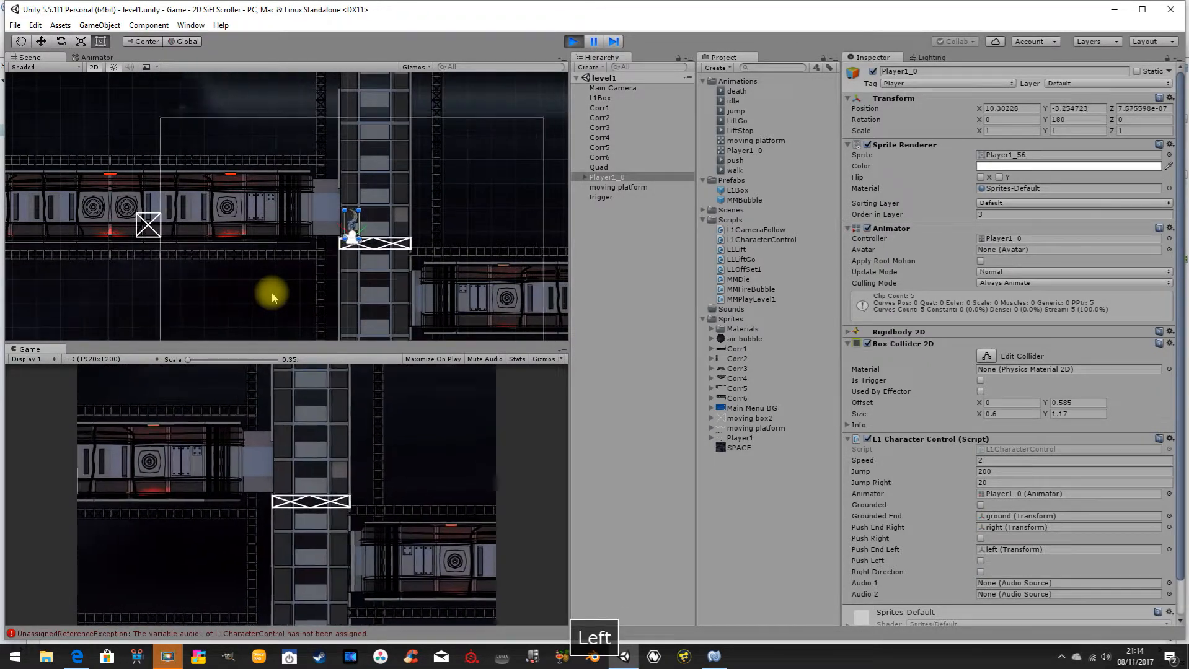
key("space")
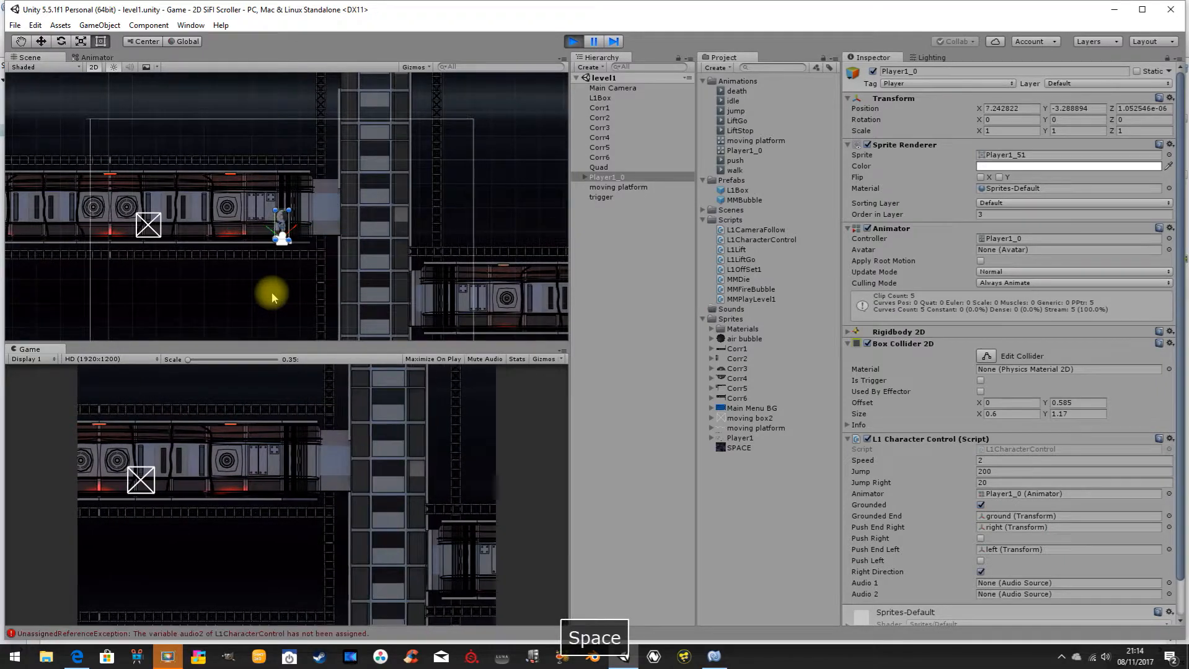
key("Left")
key("space")
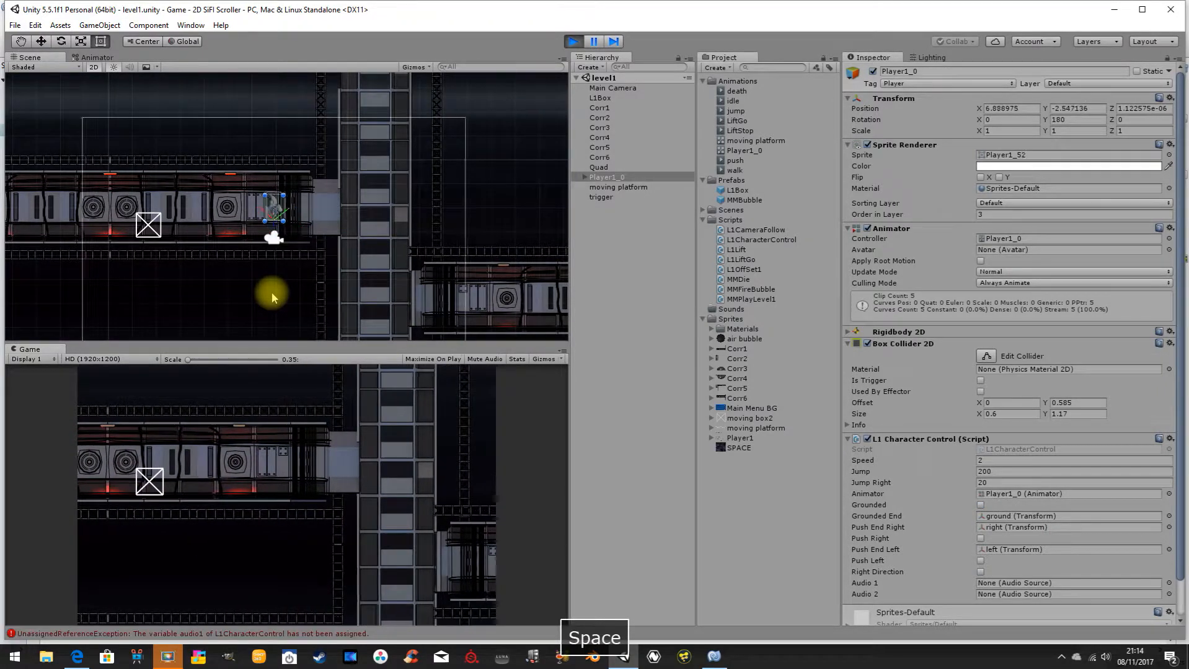
key("Left")
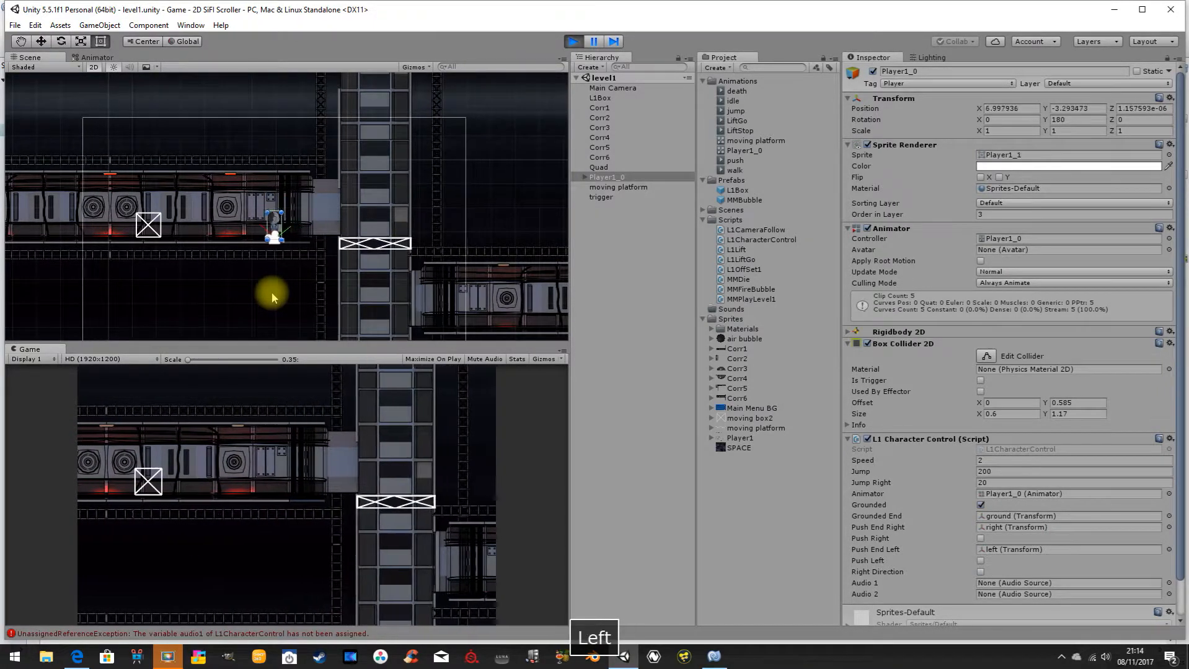
key("space")
key("Right")
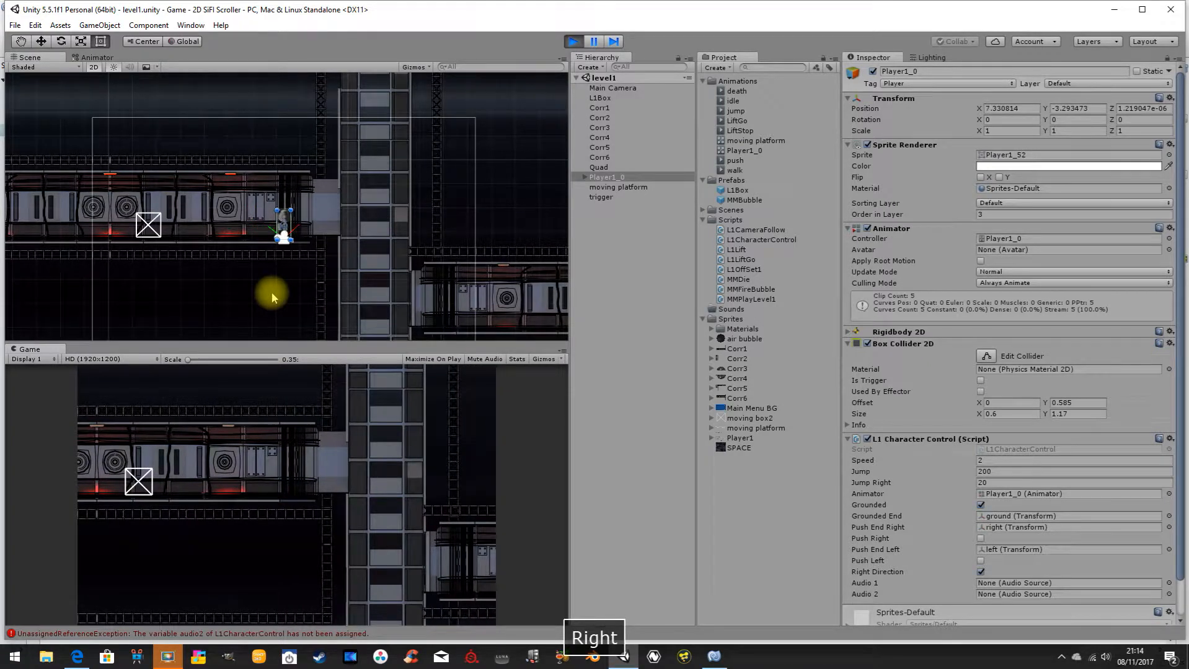
left_click(573, 41)
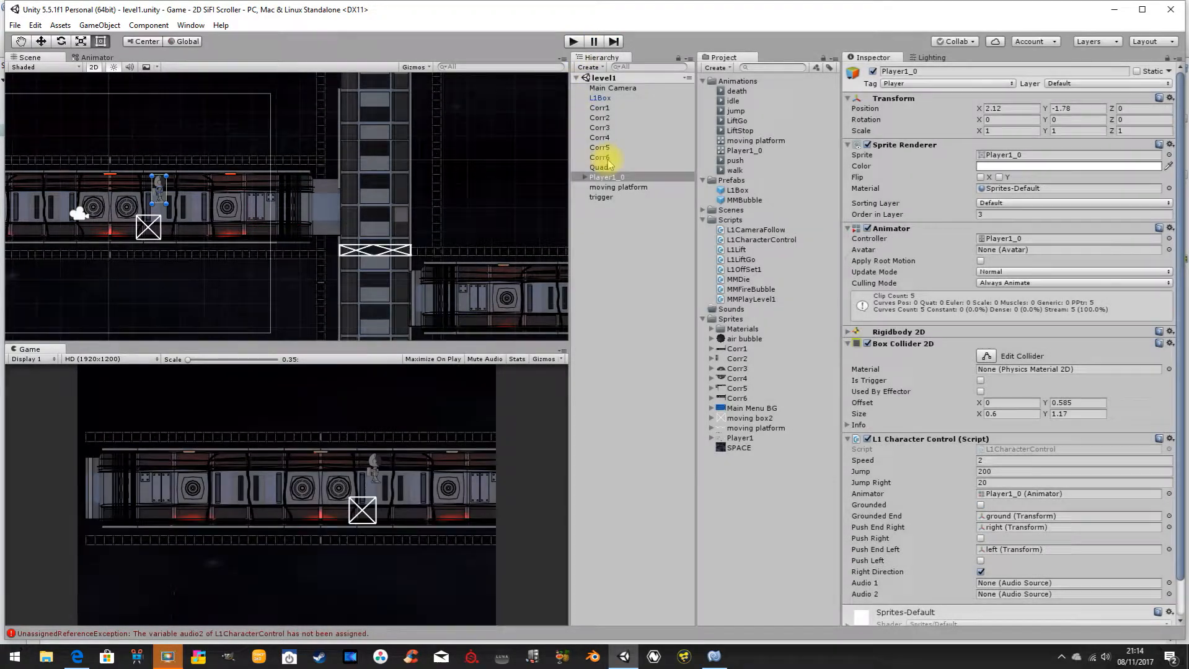
Check the rendering settings of Corr1, Corr2, Corr5 and the Quad background.
left_click(601, 107)
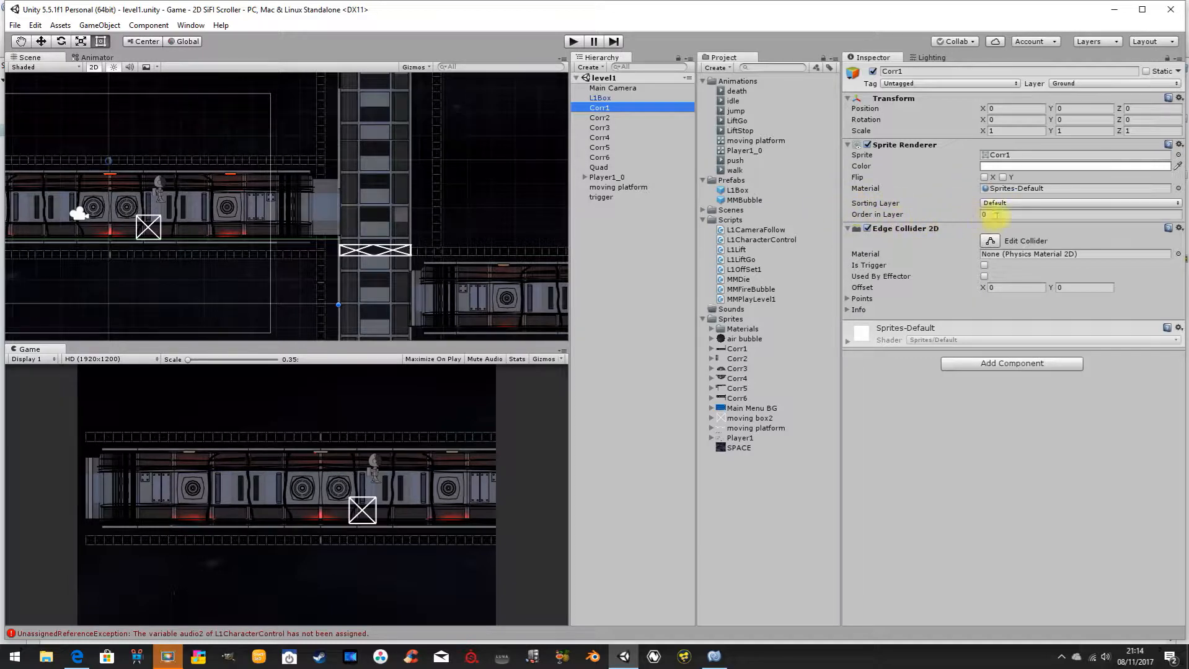
left_click(614, 118)
left_click(615, 147)
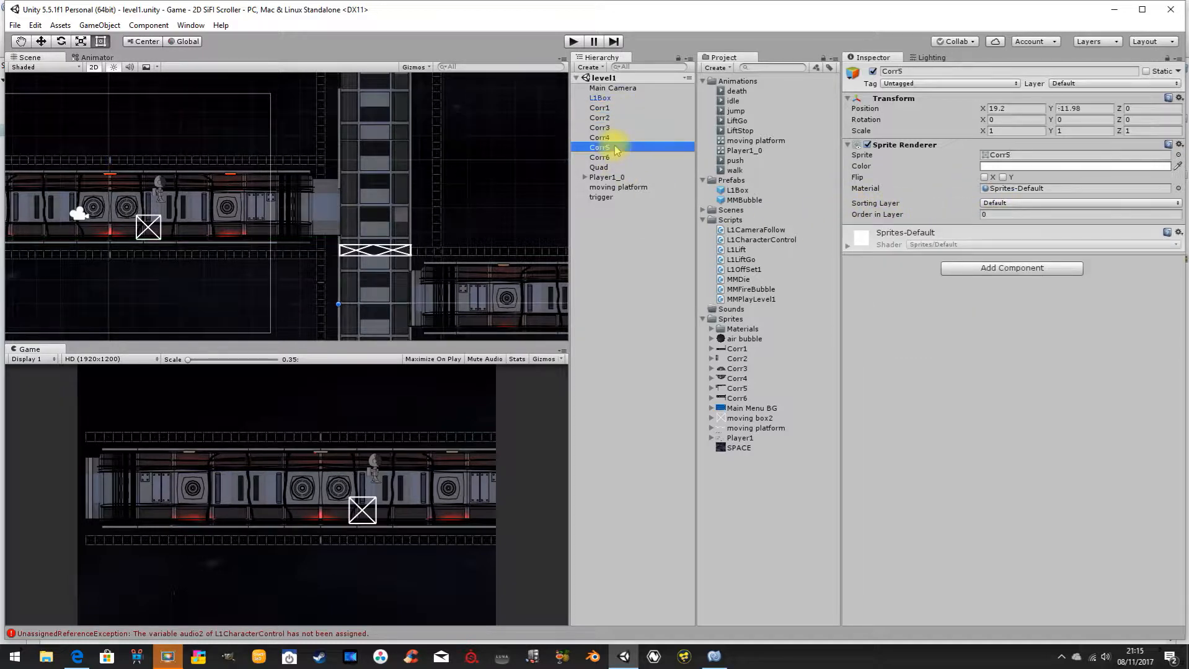
left_click(612, 170)
Add a sorting layer named Player, starting from the Sprite Renderer settings of Player1_0.
left_click(613, 178)
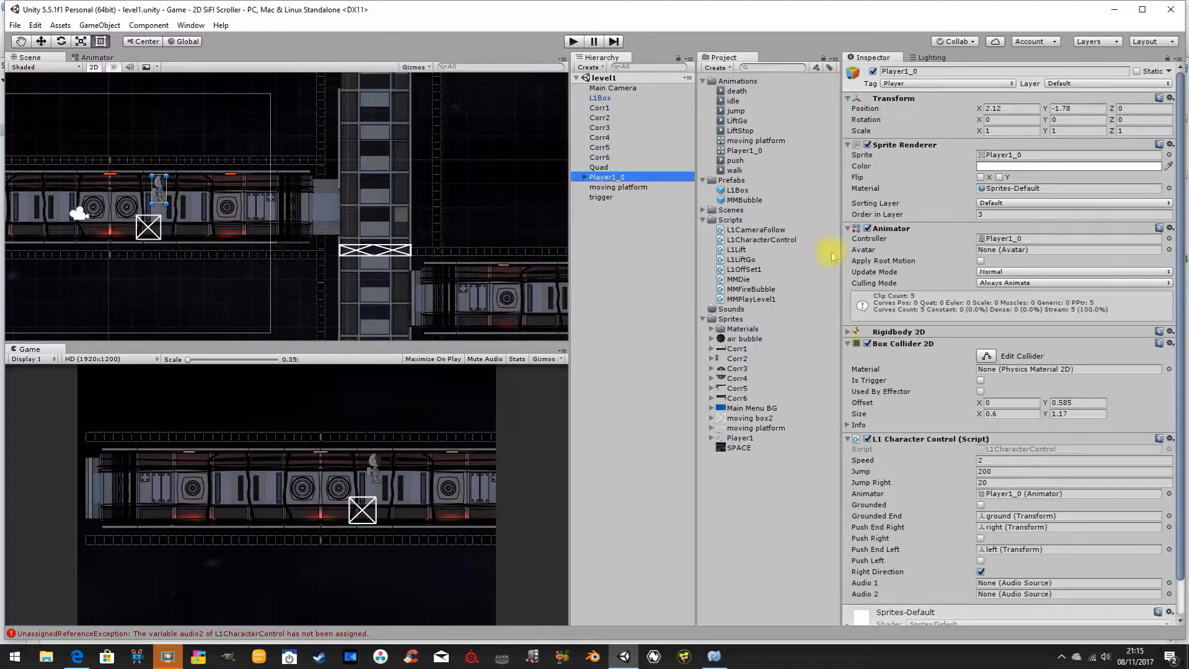
left_click(984, 203)
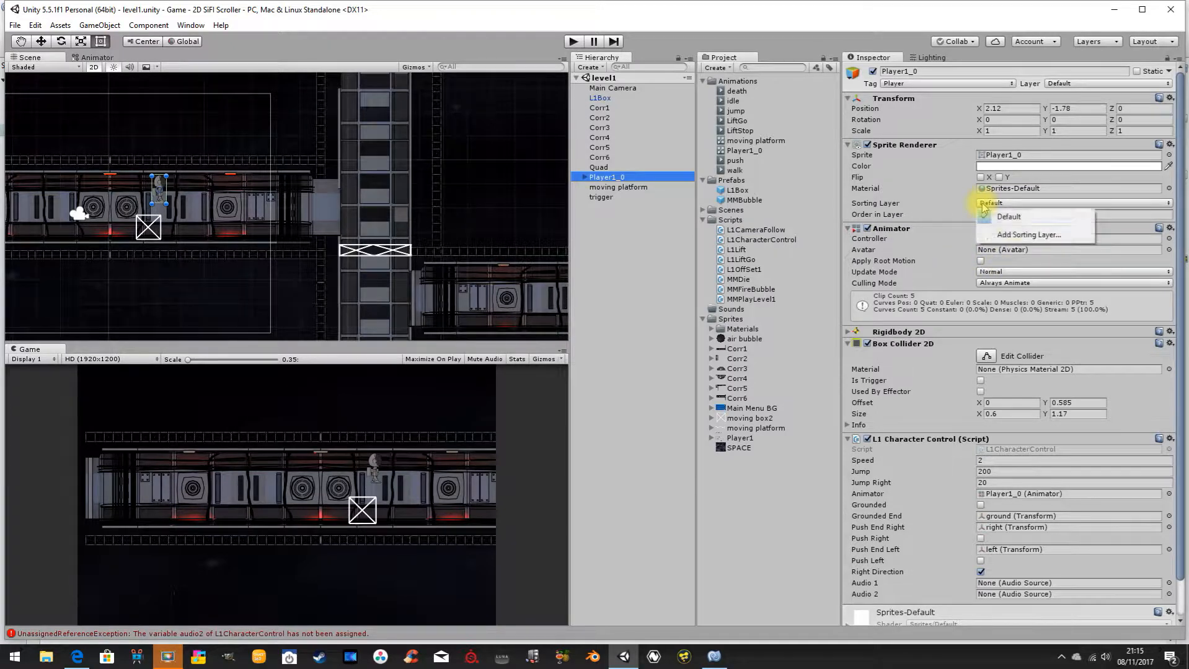
left_click(1021, 237)
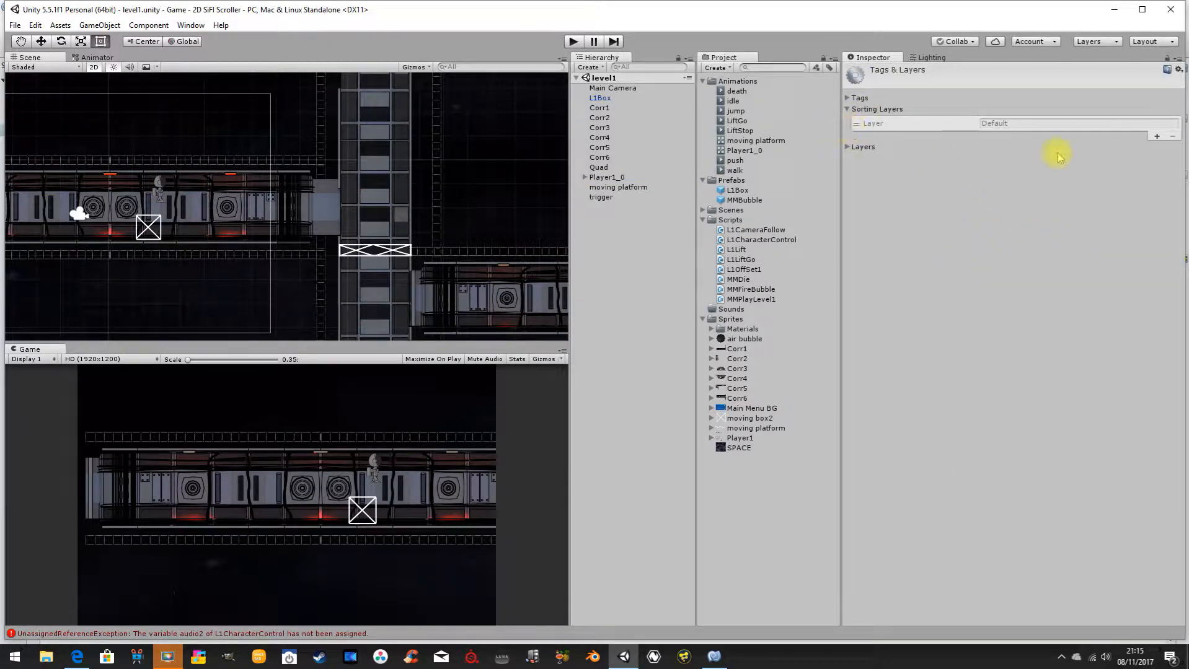
left_click(1156, 136)
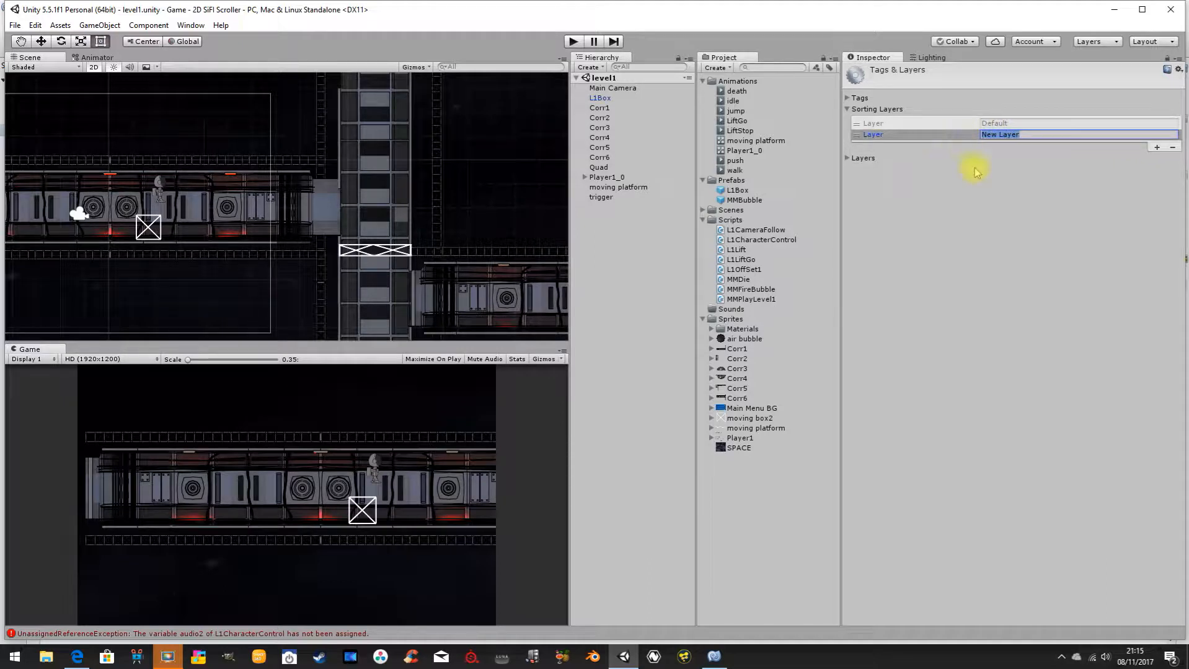
type("Pl")
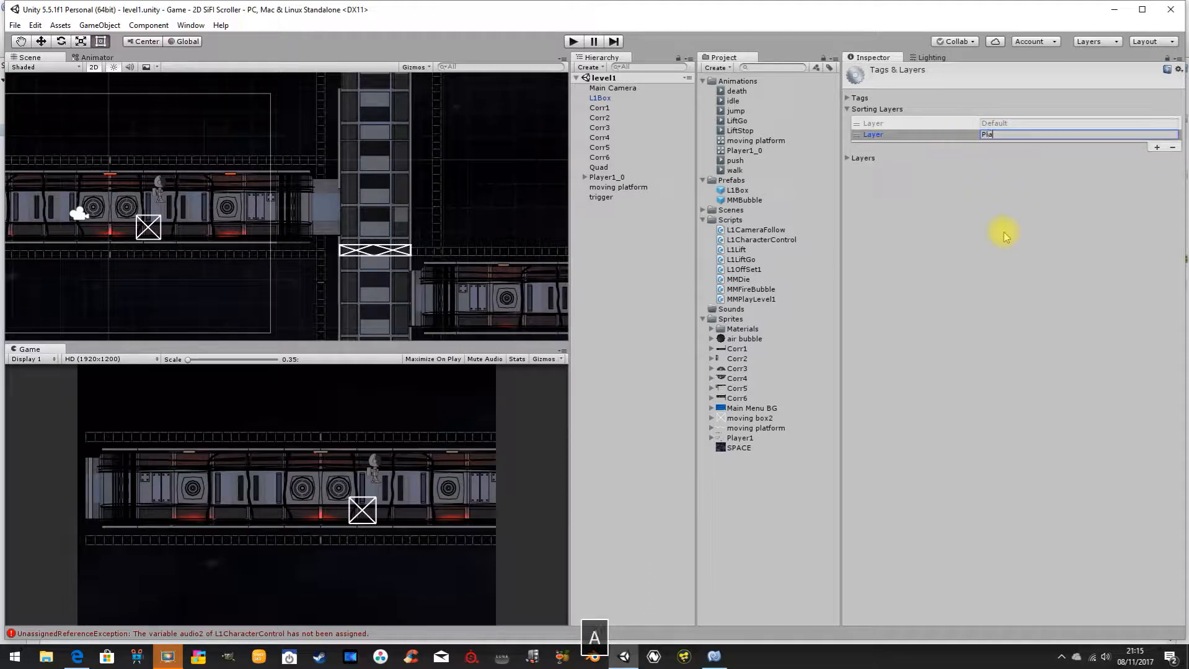
key("Return")
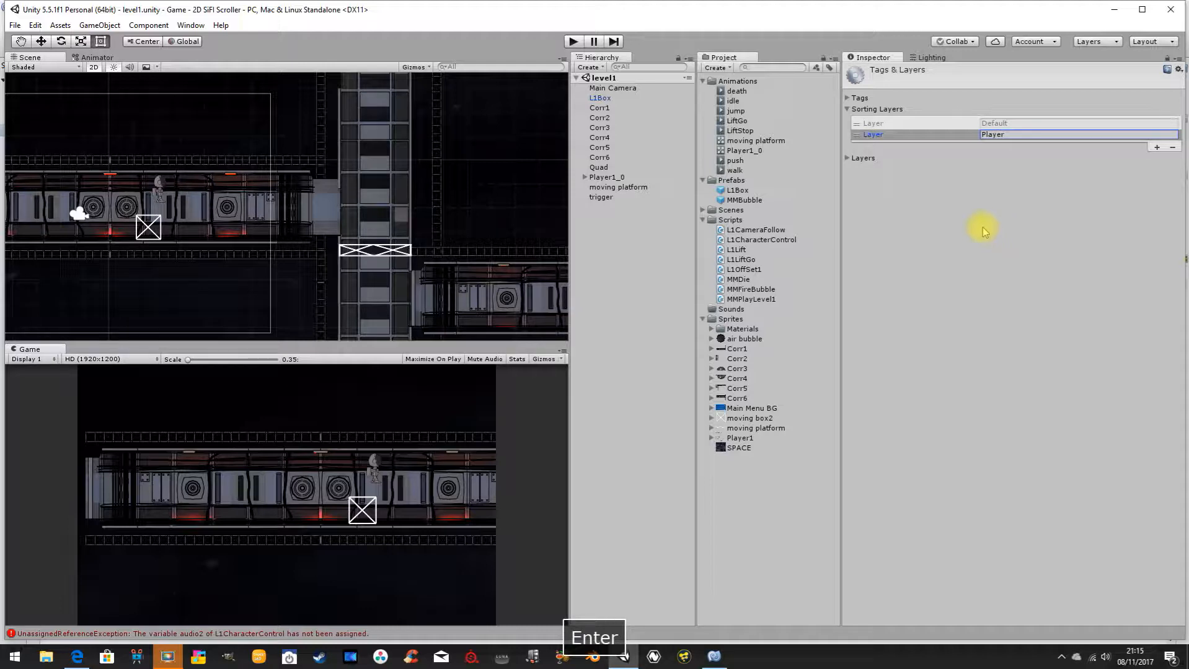
Assign the Player sorting layer to the Player1_0 sprite.
left_click(617, 178)
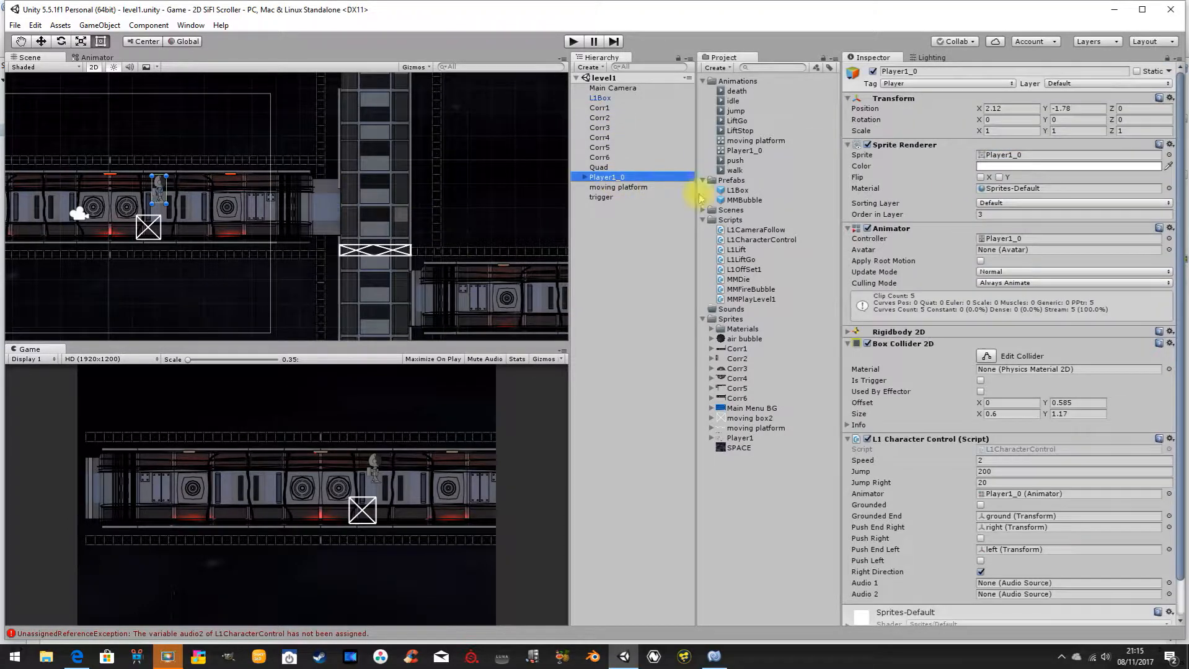
left_click(1006, 205)
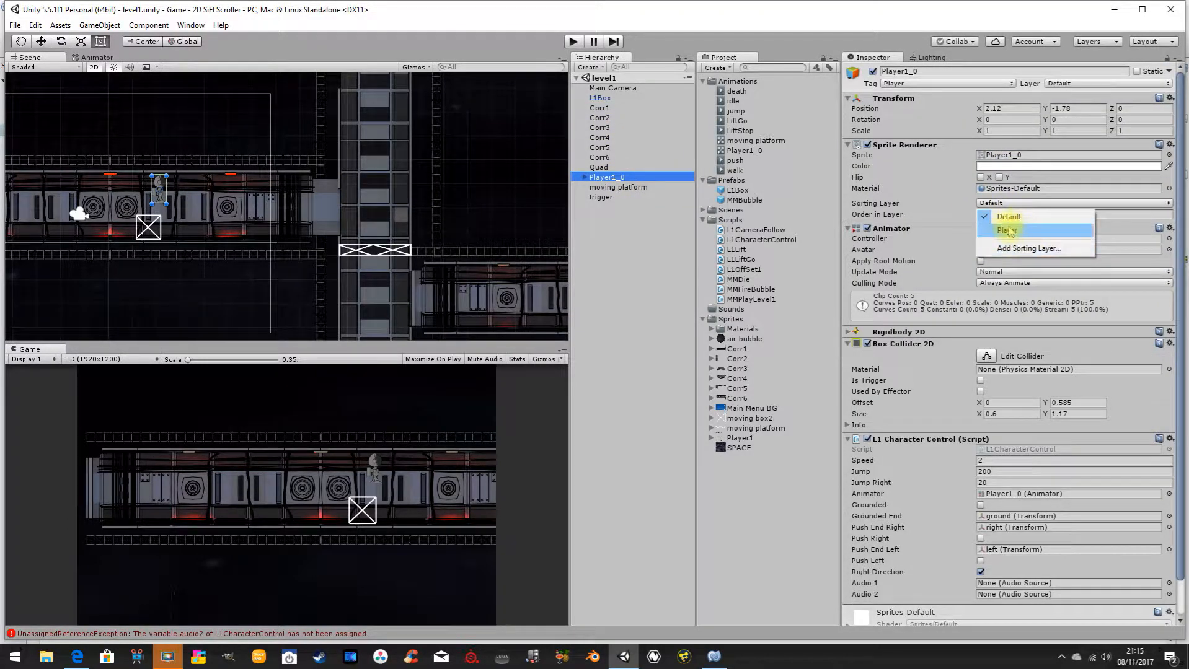
left_click(1007, 231)
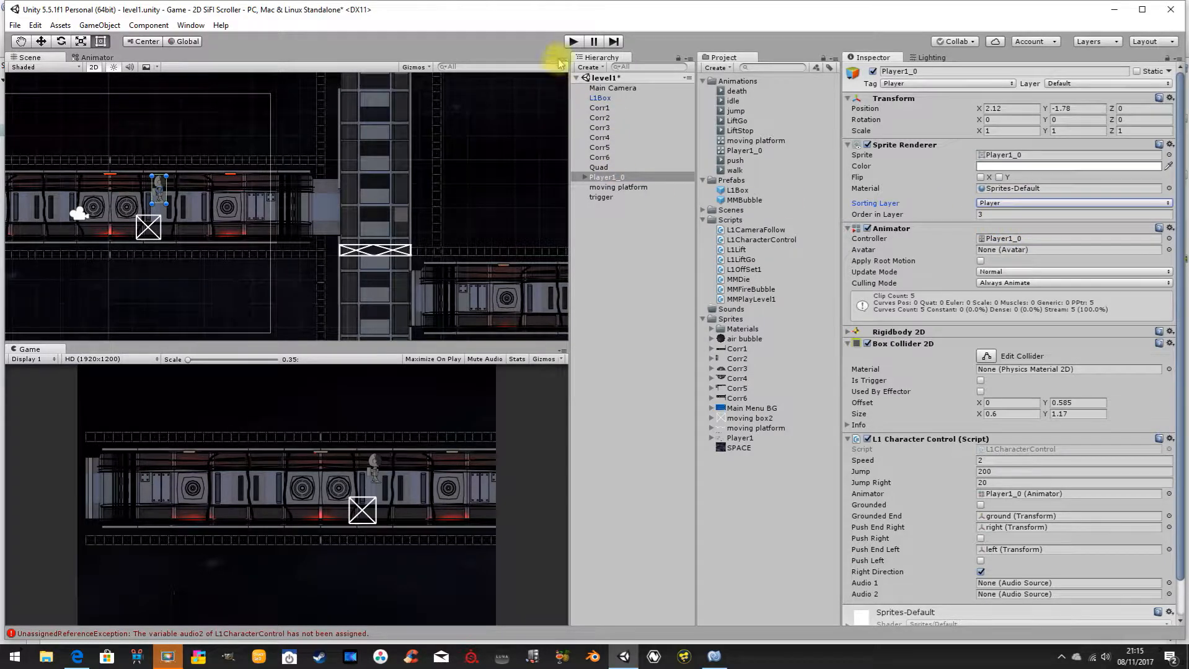
Play-test the level by walking the player right onto the lift, riding it, returning left into the corridor, and stopping play.
left_click(573, 42)
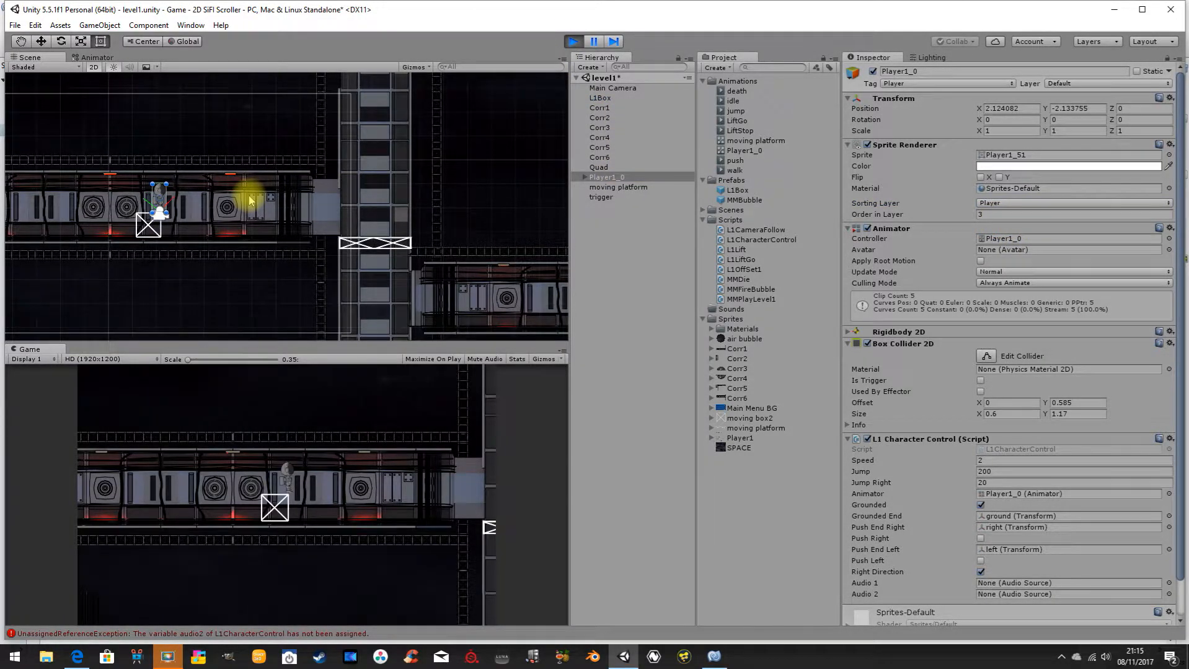
key("Right")
key("Right")
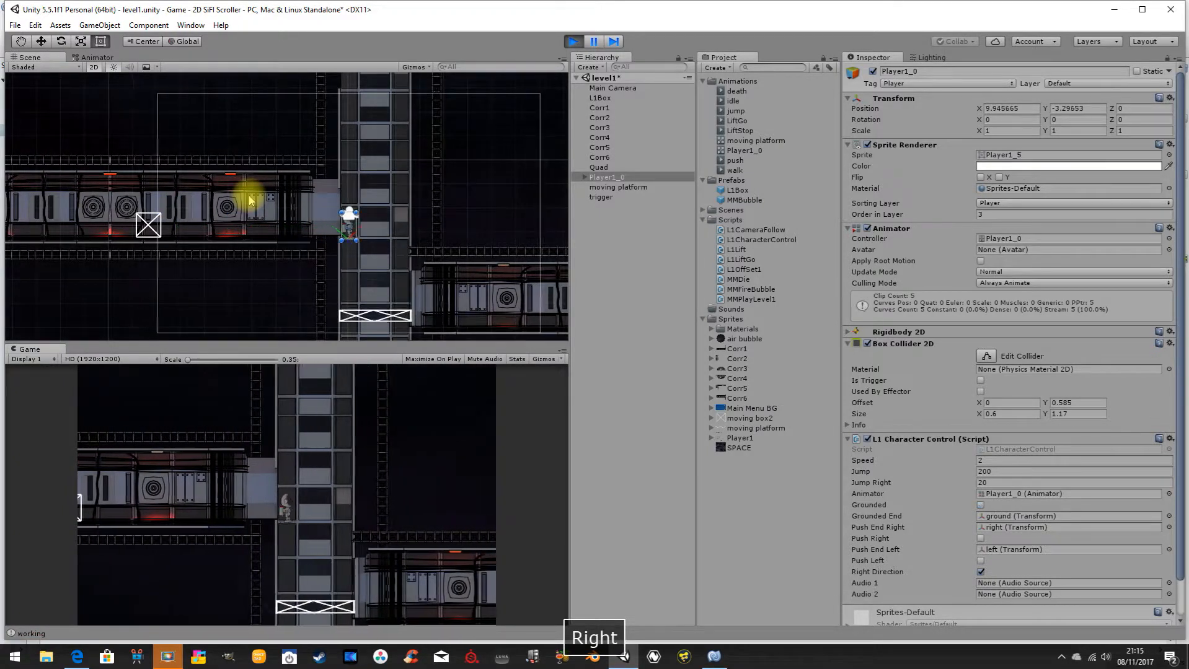
key("Right")
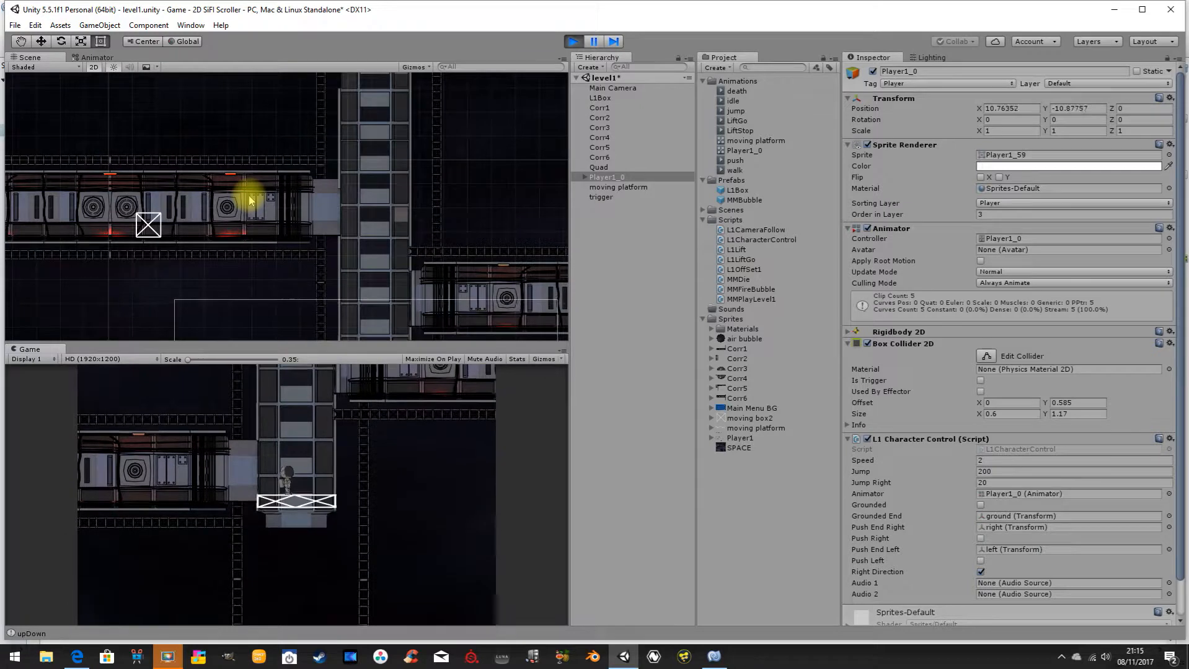
key("Left")
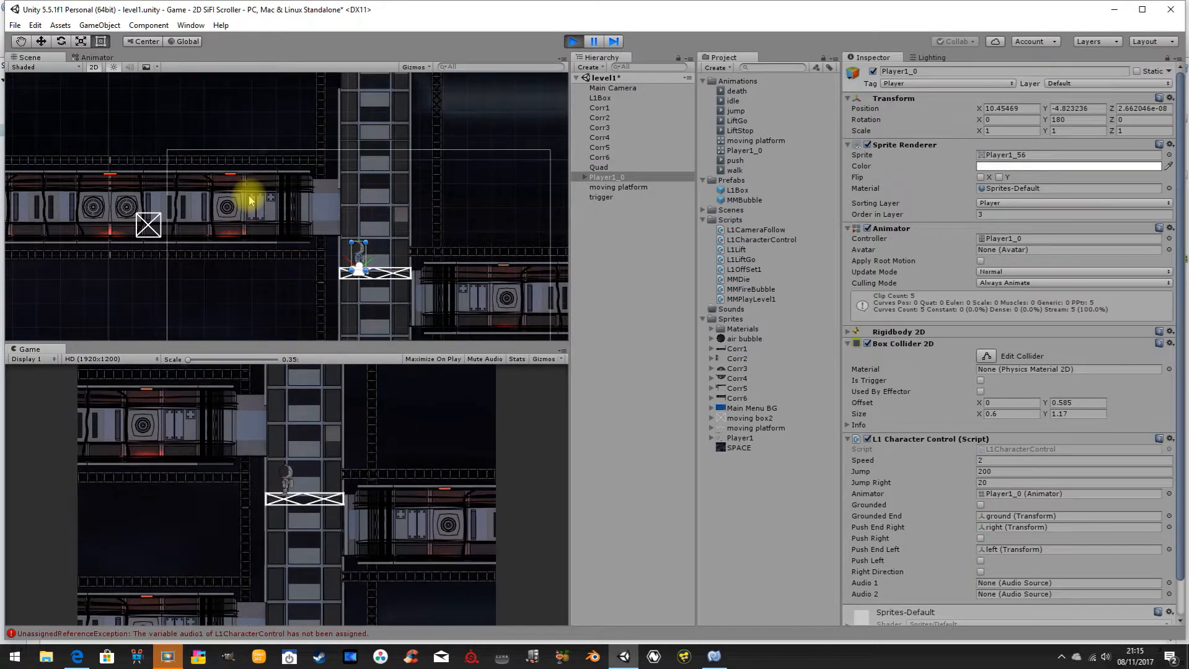
key("Left")
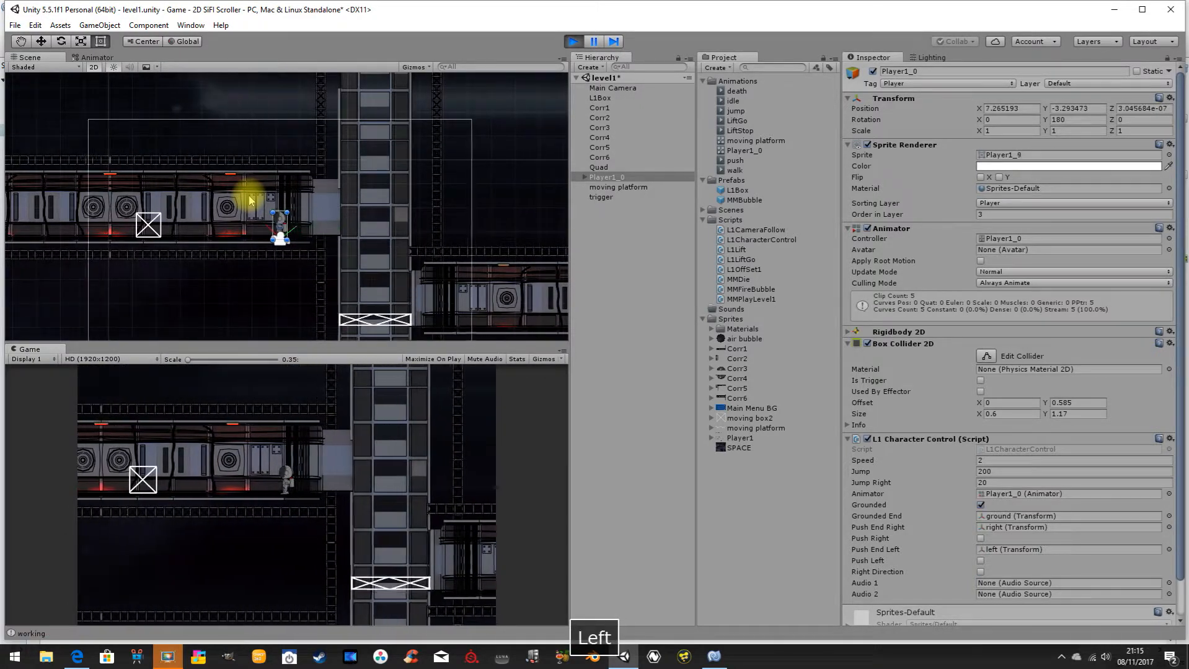
key("Right")
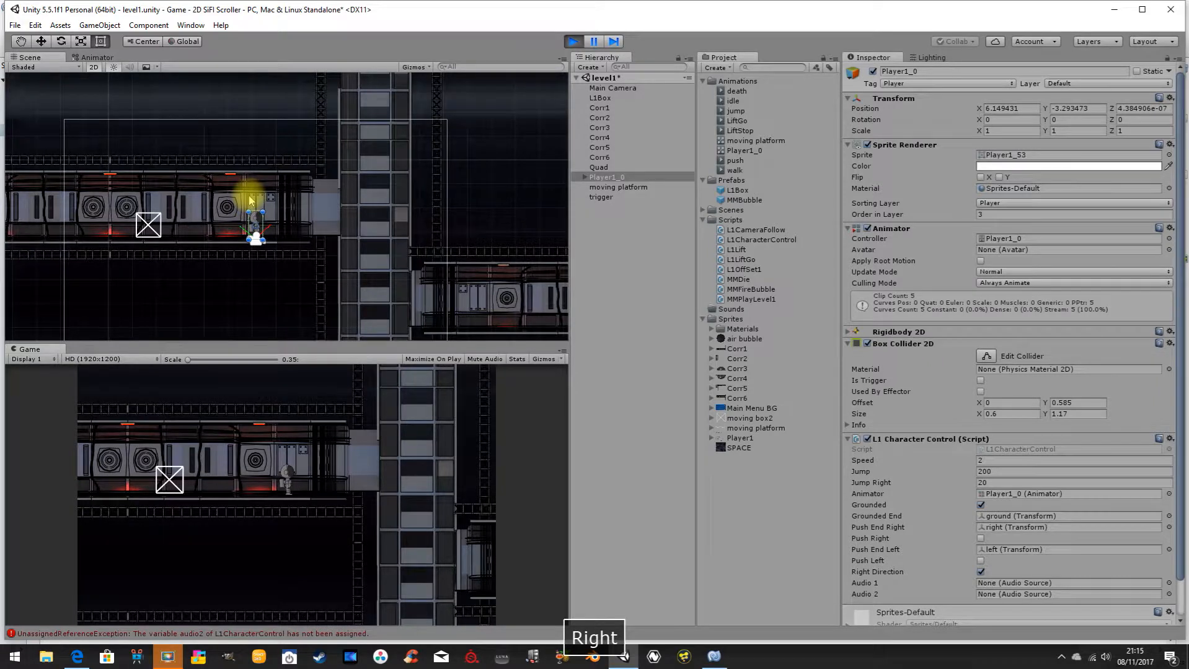
left_click(574, 41)
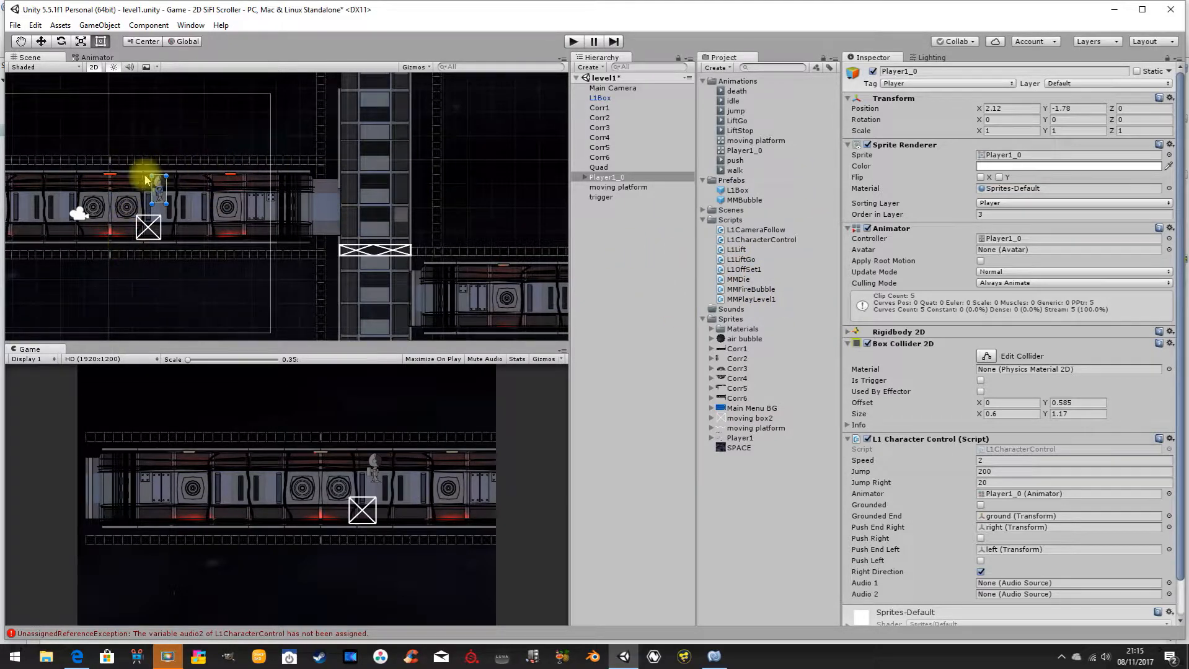
Switch to MonoDevelop and examine the public static lift declaration and the public speed declaration in L1CharacterControl.cs.
left_click(714, 657)
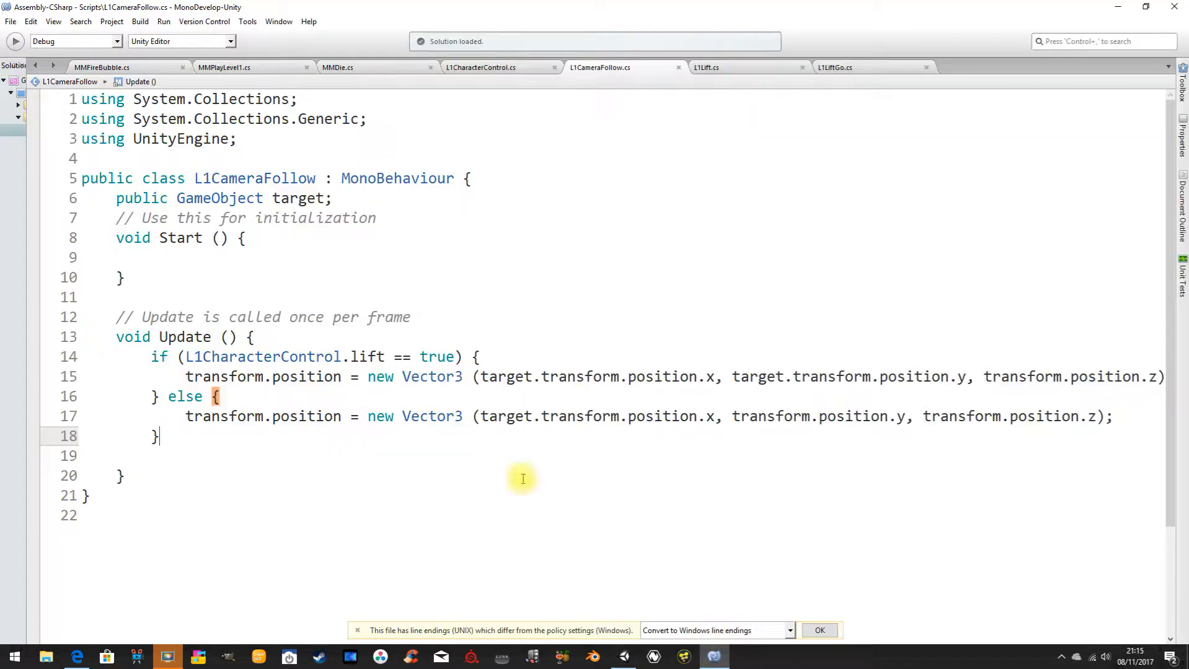
left_click(479, 67)
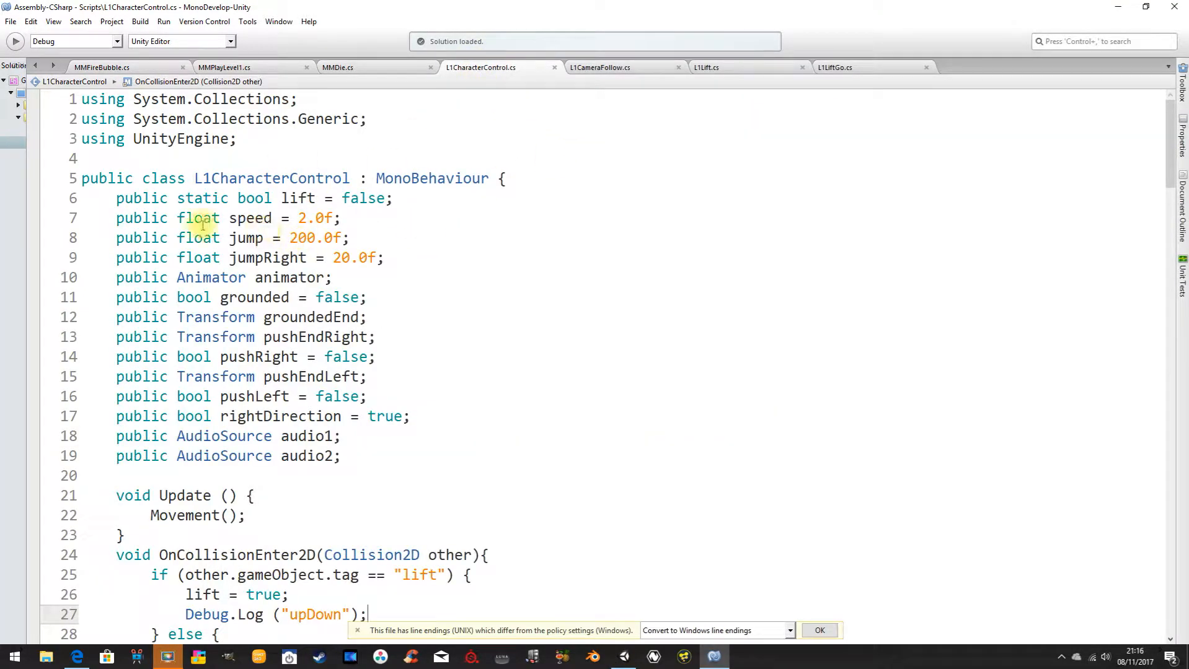
left_click_drag(114, 199, 405, 197)
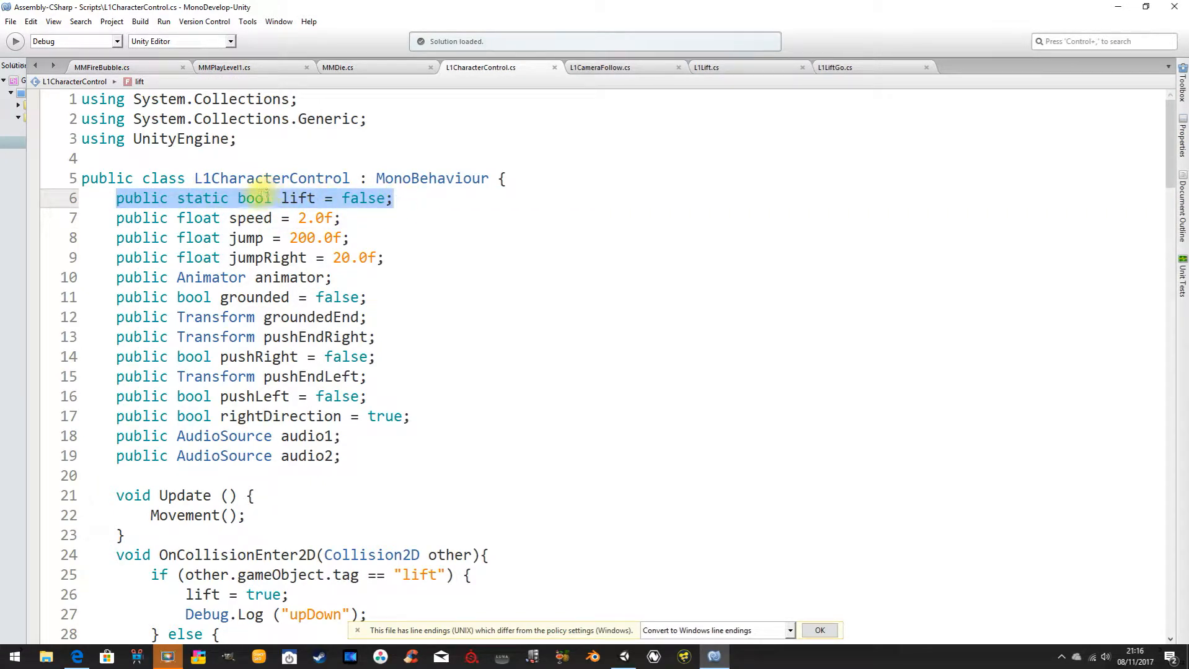
left_click(297, 197)
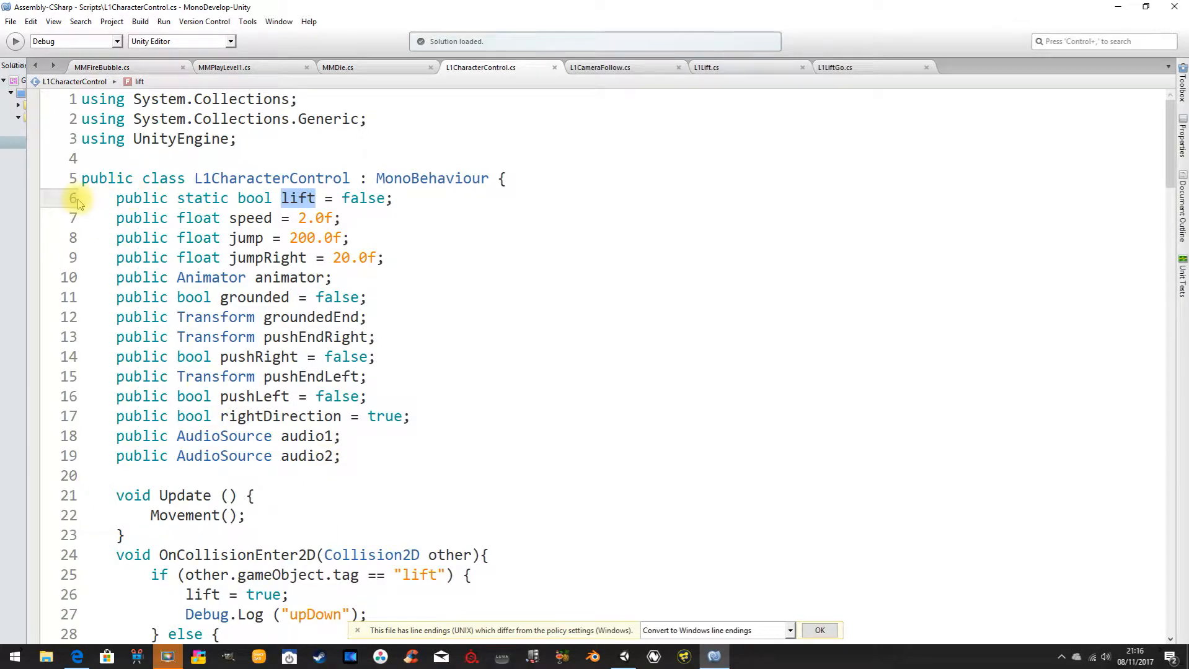
left_click_drag(116, 198, 218, 199)
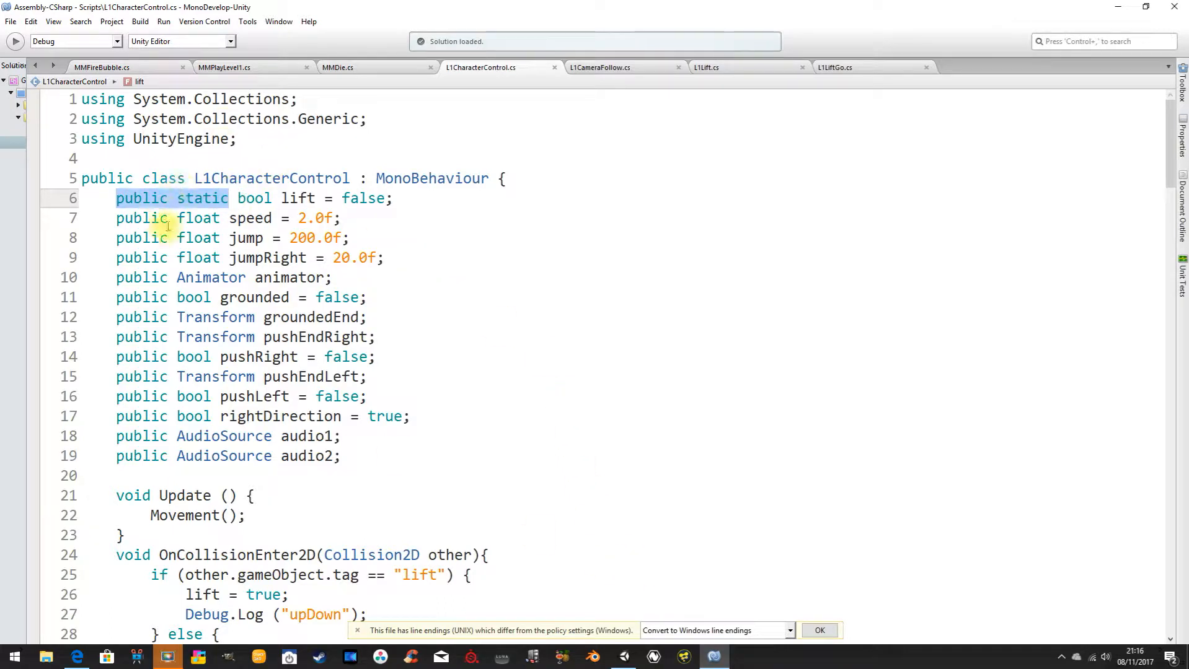
left_click(116, 218)
left_click_drag(105, 219, 335, 223)
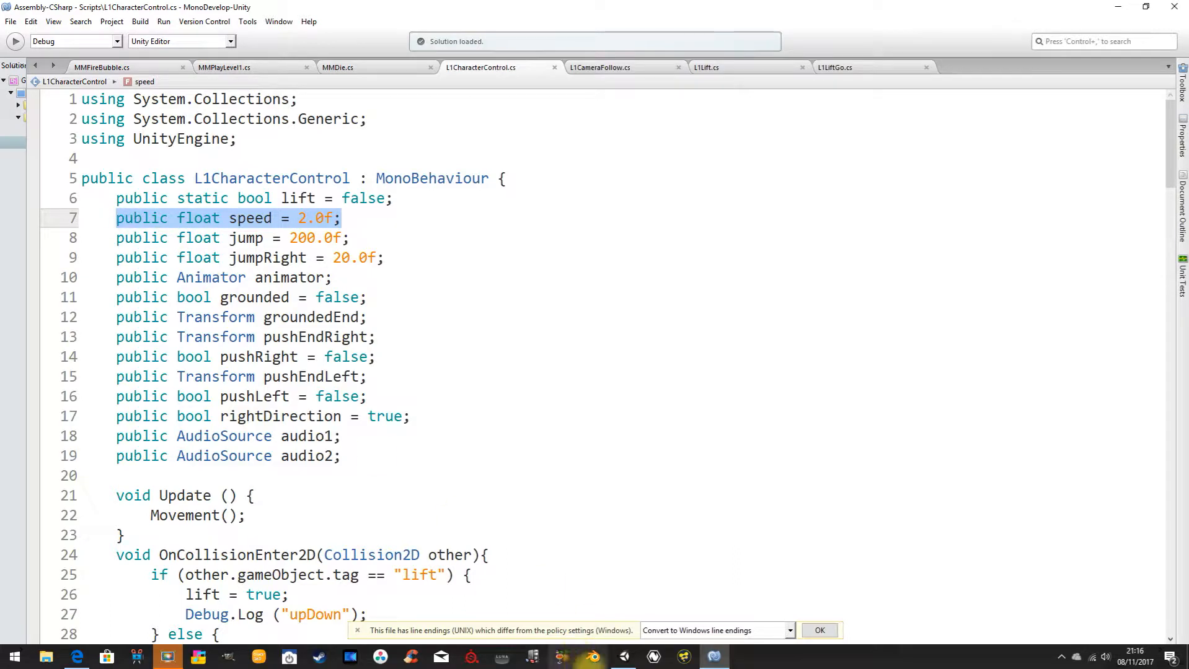
Compare the script variables exposed on the player in Unity with the static lift declaration in MonoDevelop.
left_click(624, 657)
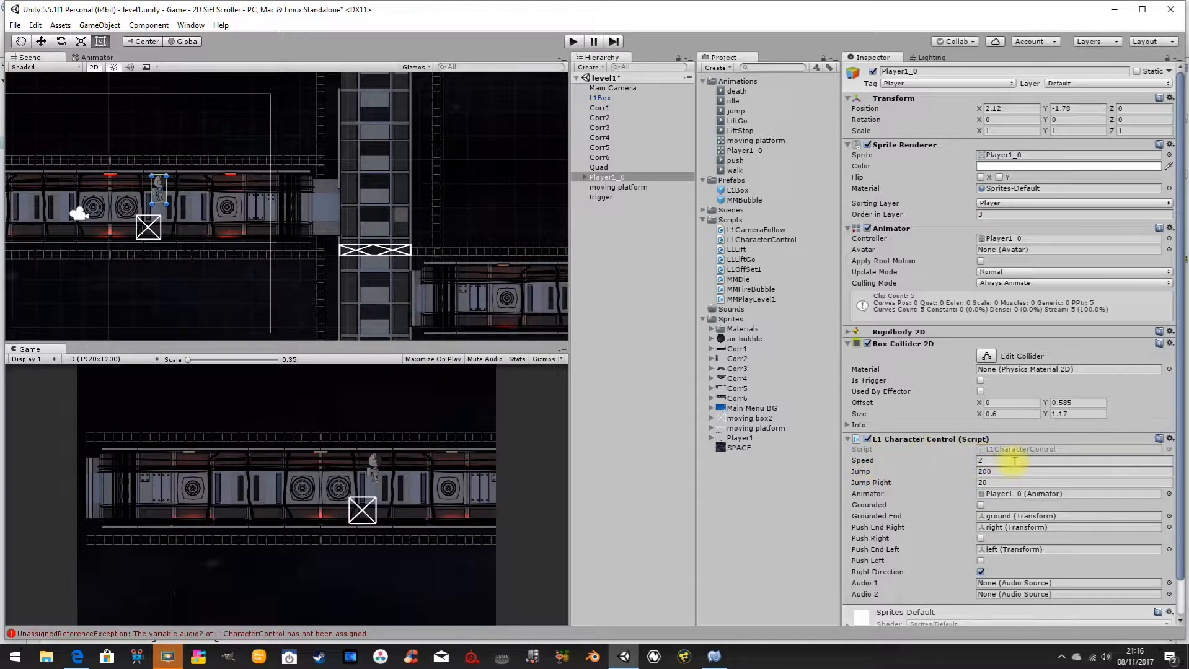
left_click(711, 655)
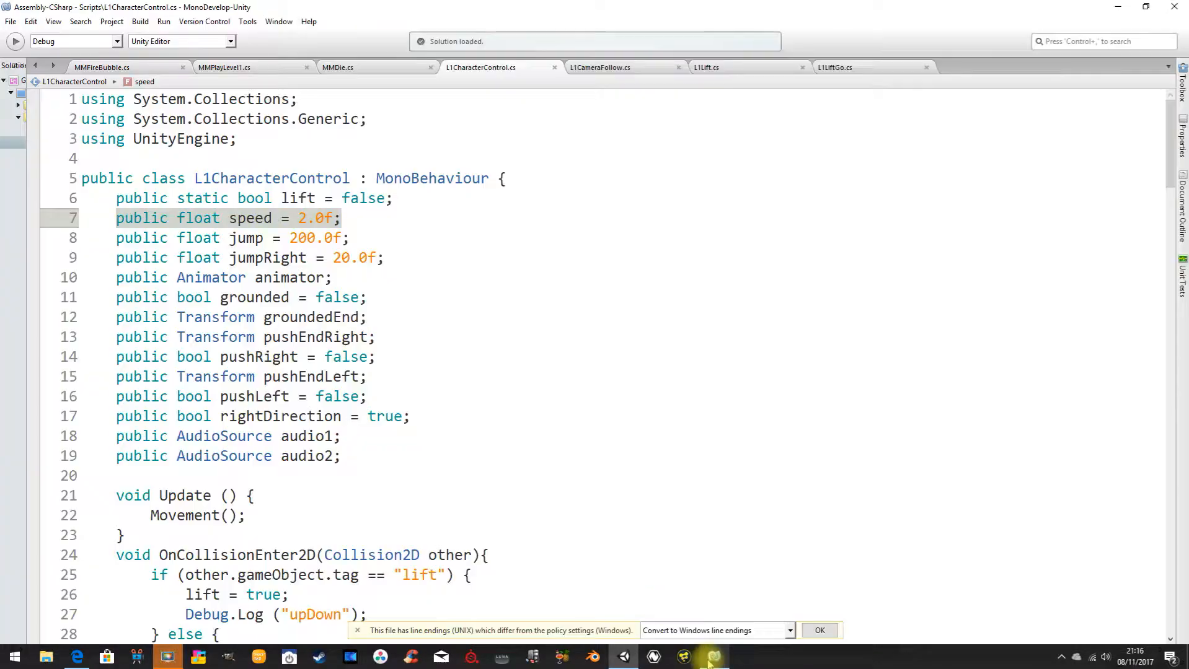
double_click(193, 204)
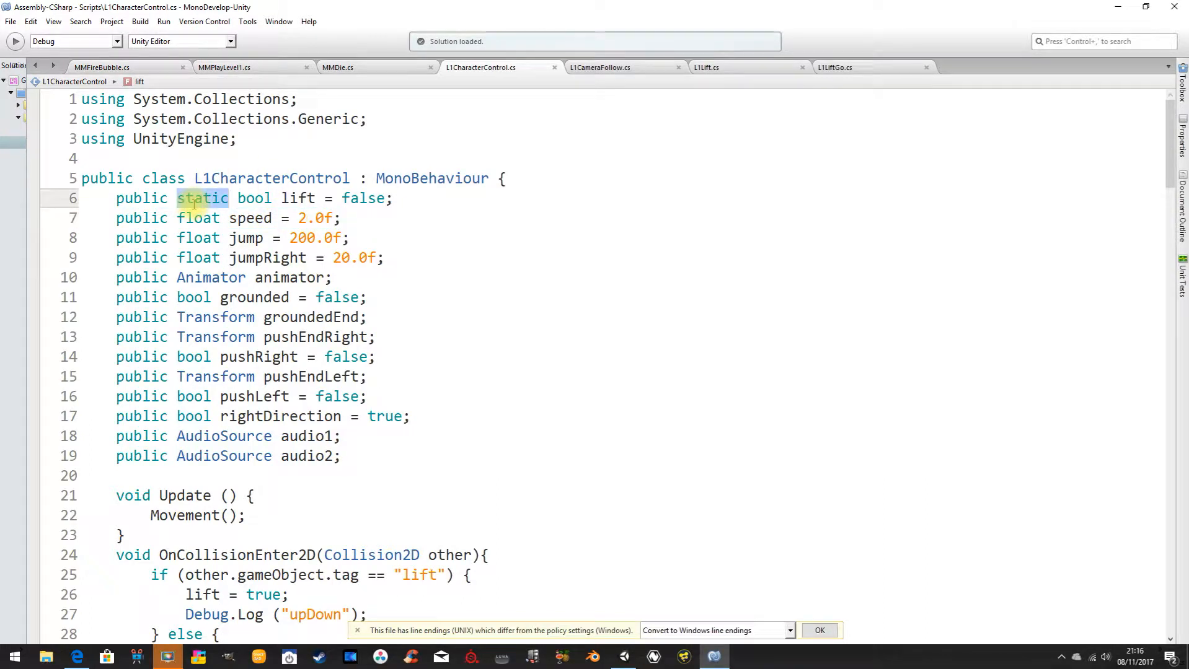
left_click(624, 655)
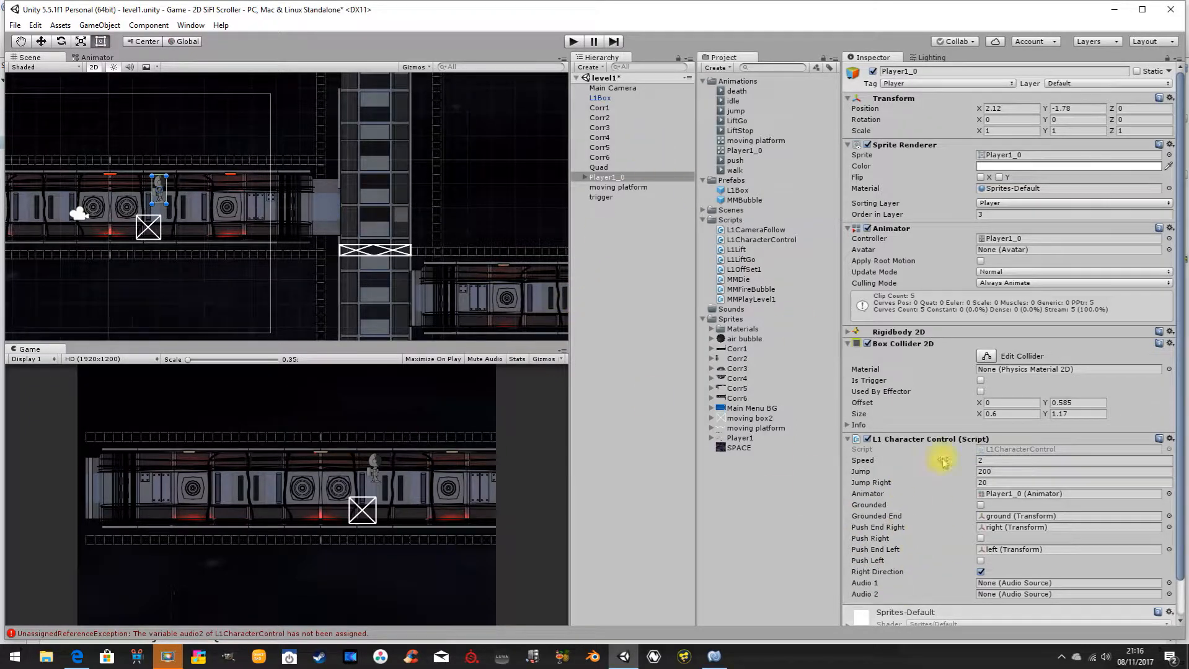
left_click(714, 657)
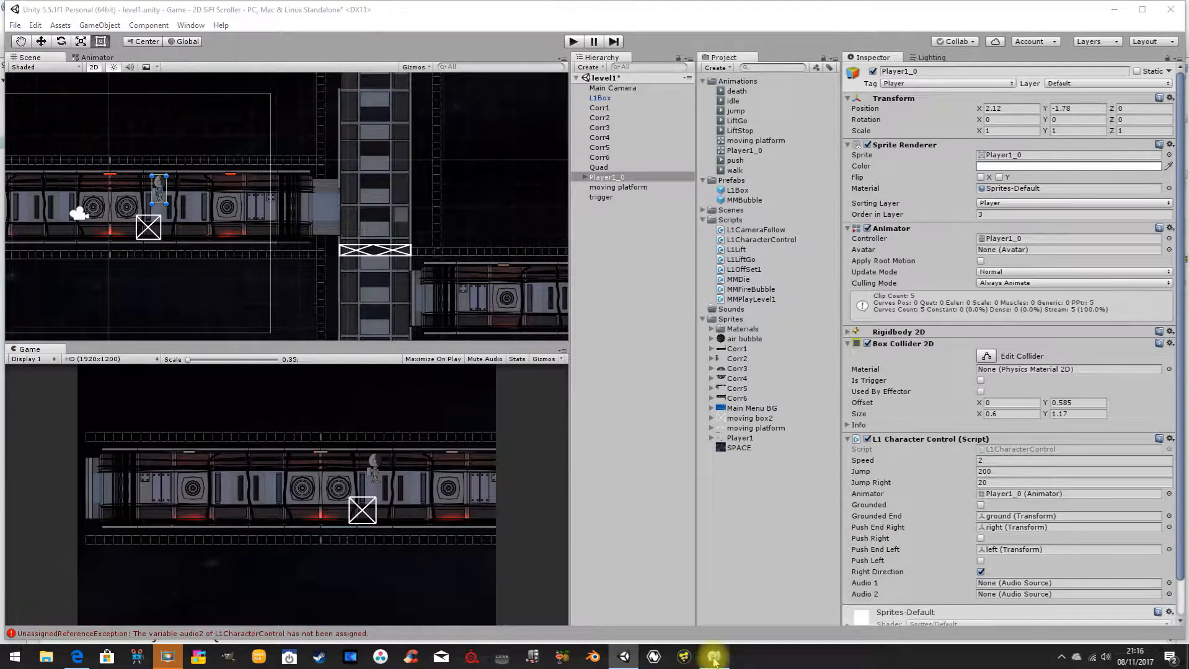
left_click_drag(116, 198, 389, 200)
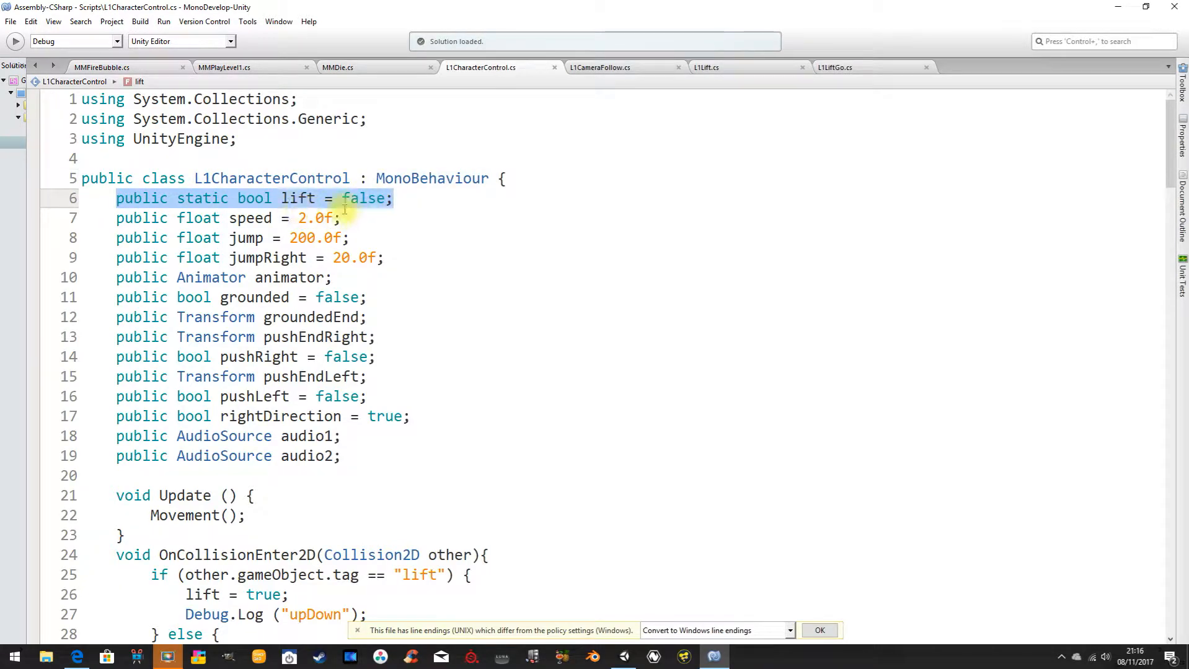
Examine the OnCollisionEnter2D method in L1CharacterControl.cs and highlight the "lift" tag it compares against.
scroll(489, 267, "down", 3)
left_click(128, 397)
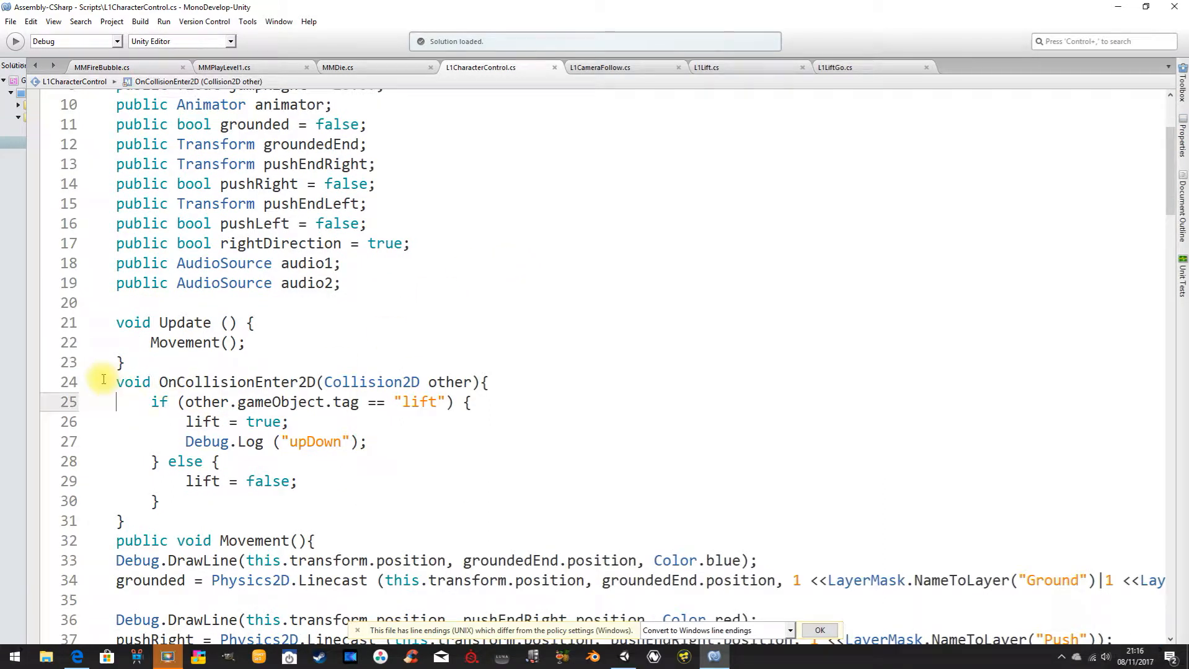
left_click_drag(112, 383, 284, 510)
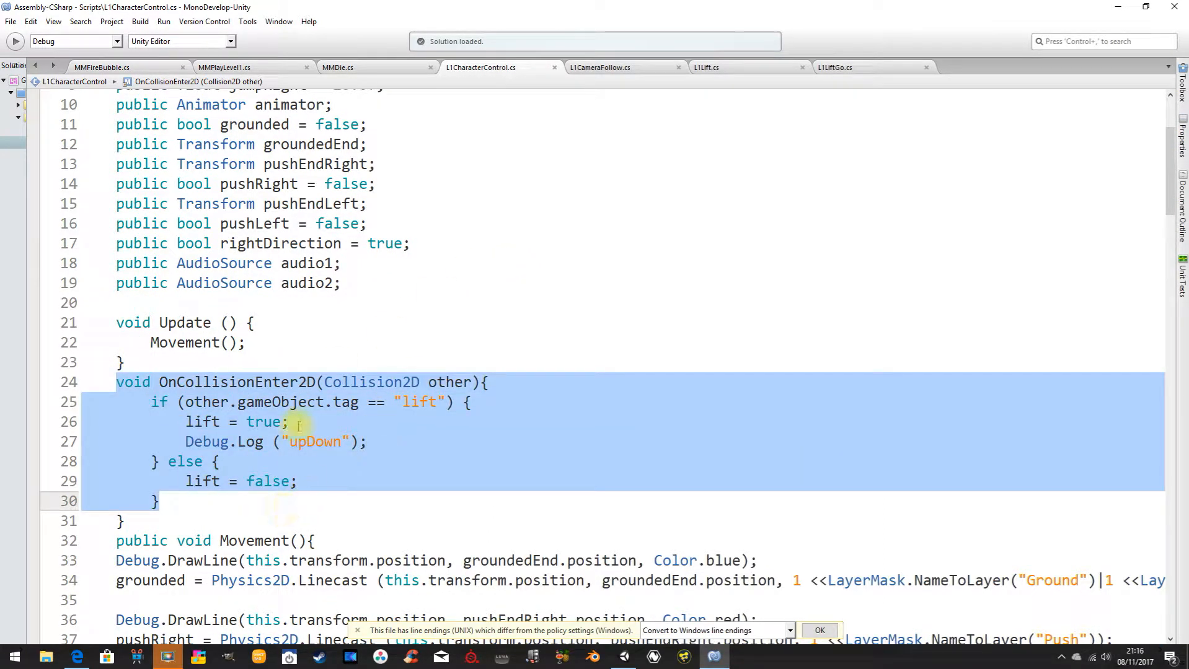
left_click(145, 389)
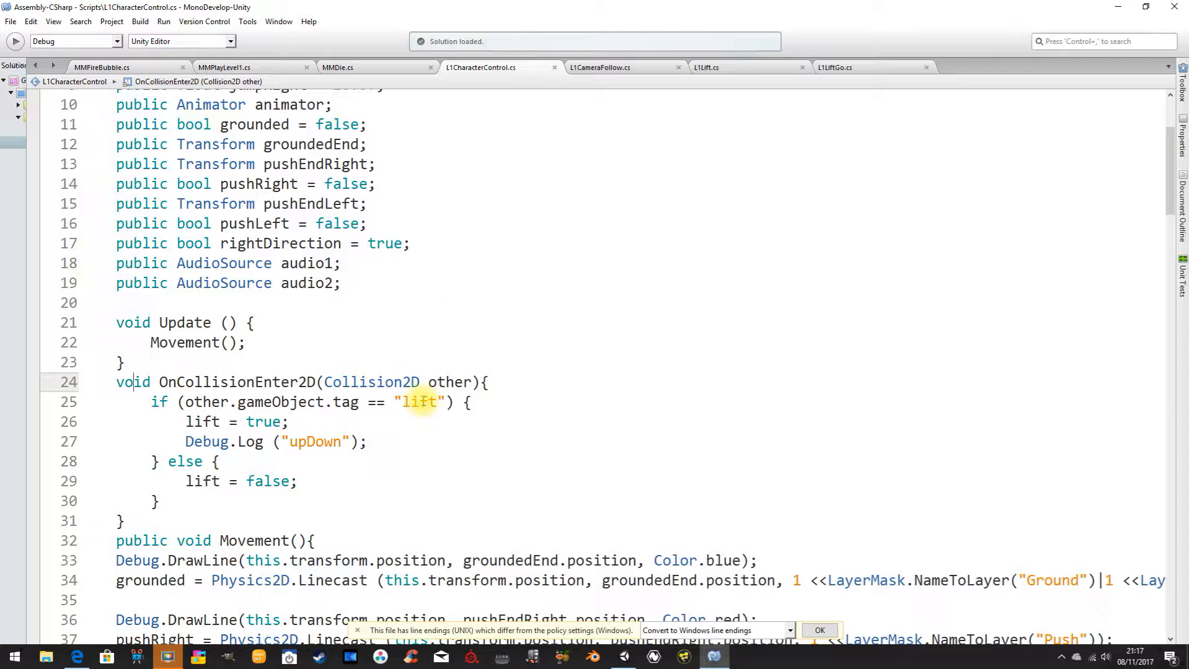
double_click(421, 402)
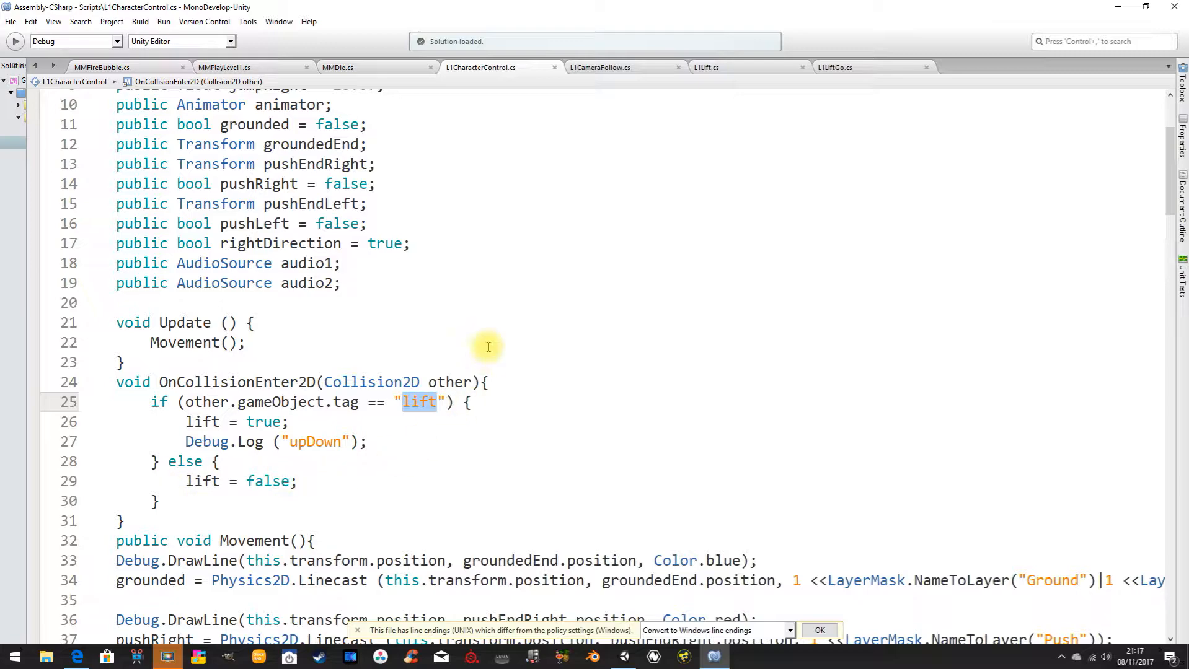
Switch to Unity and check the moving platform's tag and the new-tag entry in Tags & Layers, without saving a tag.
left_click(626, 657)
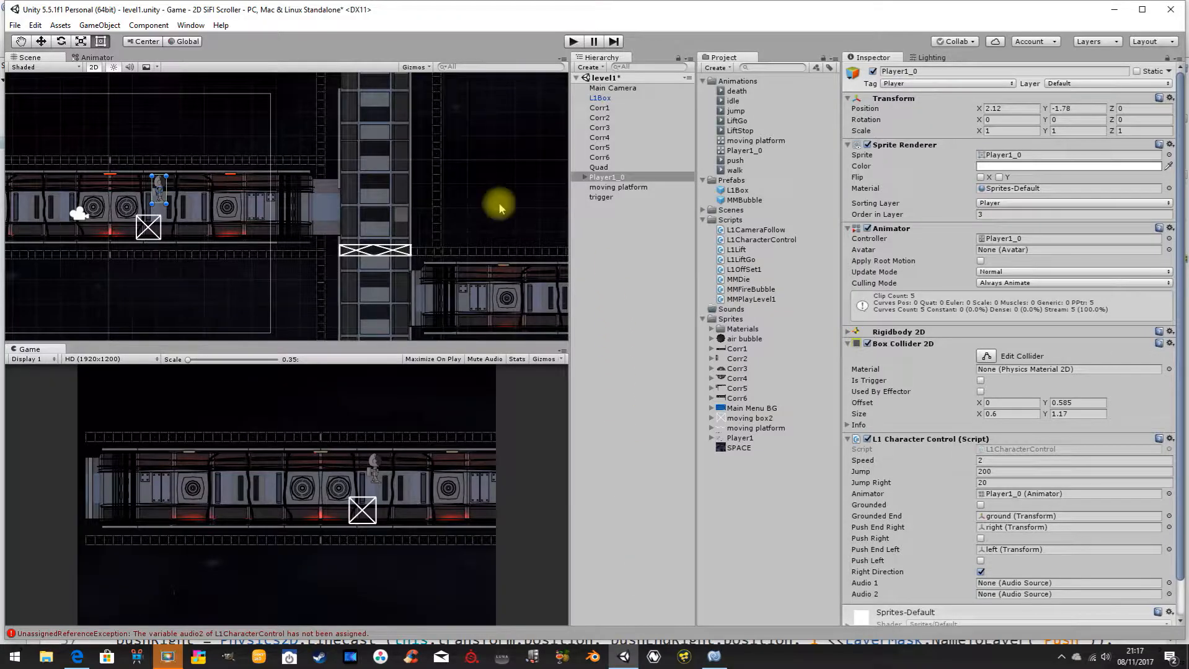
left_click(616, 186)
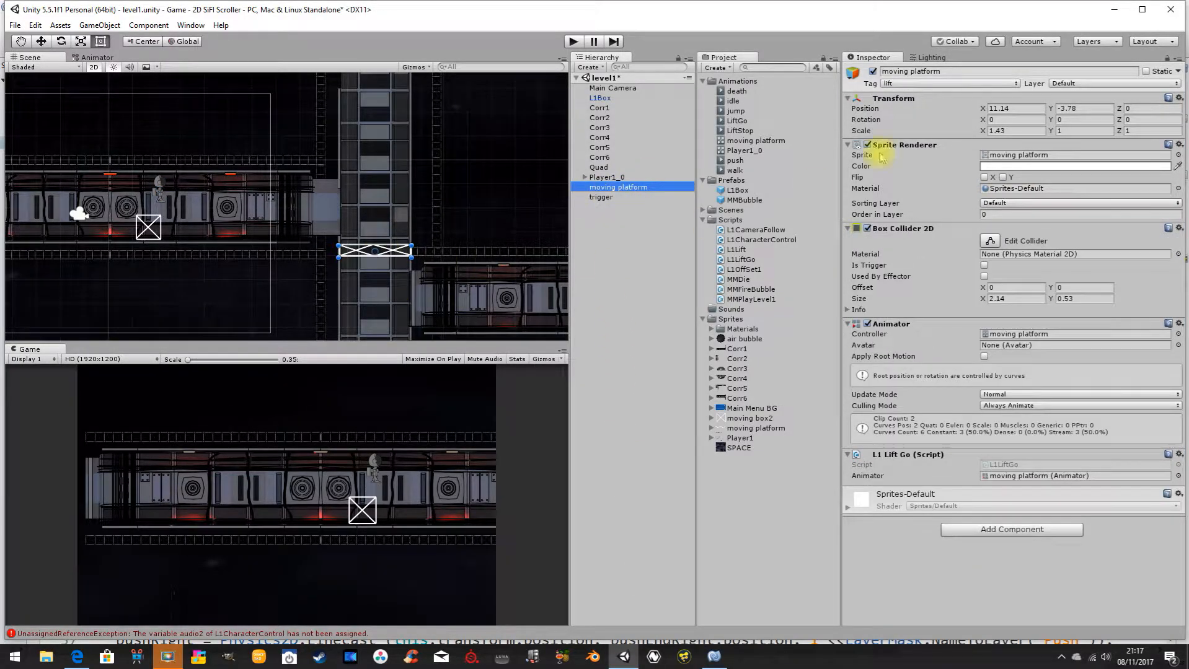
left_click(906, 84)
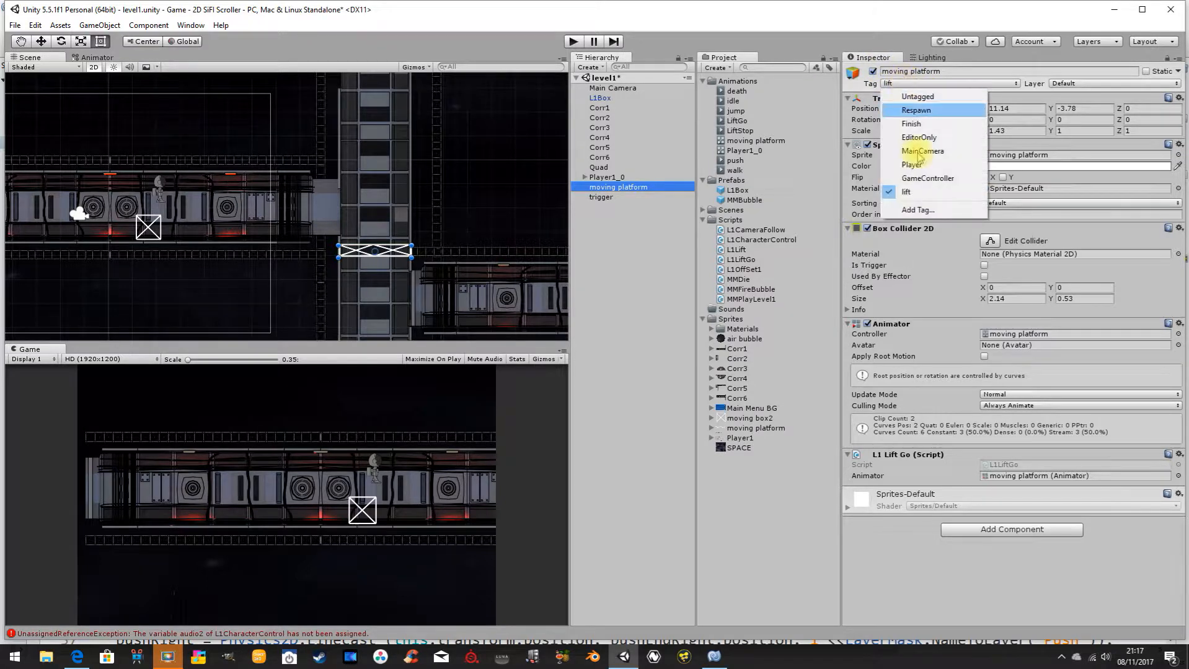
left_click(923, 211)
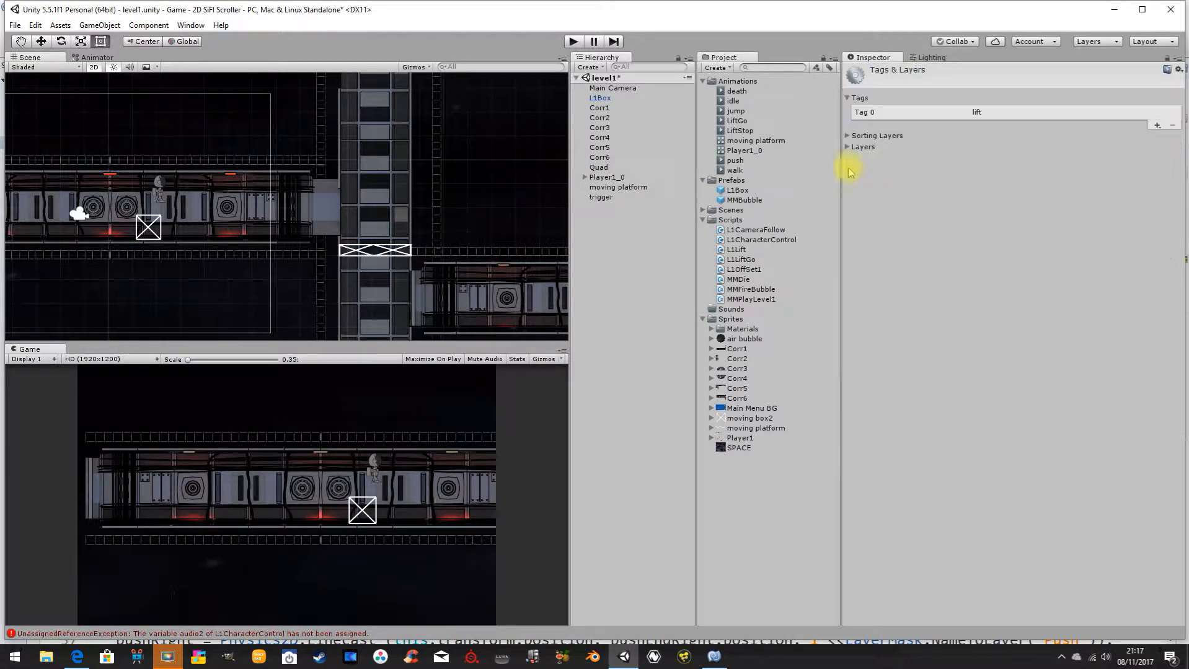
left_click(1156, 126)
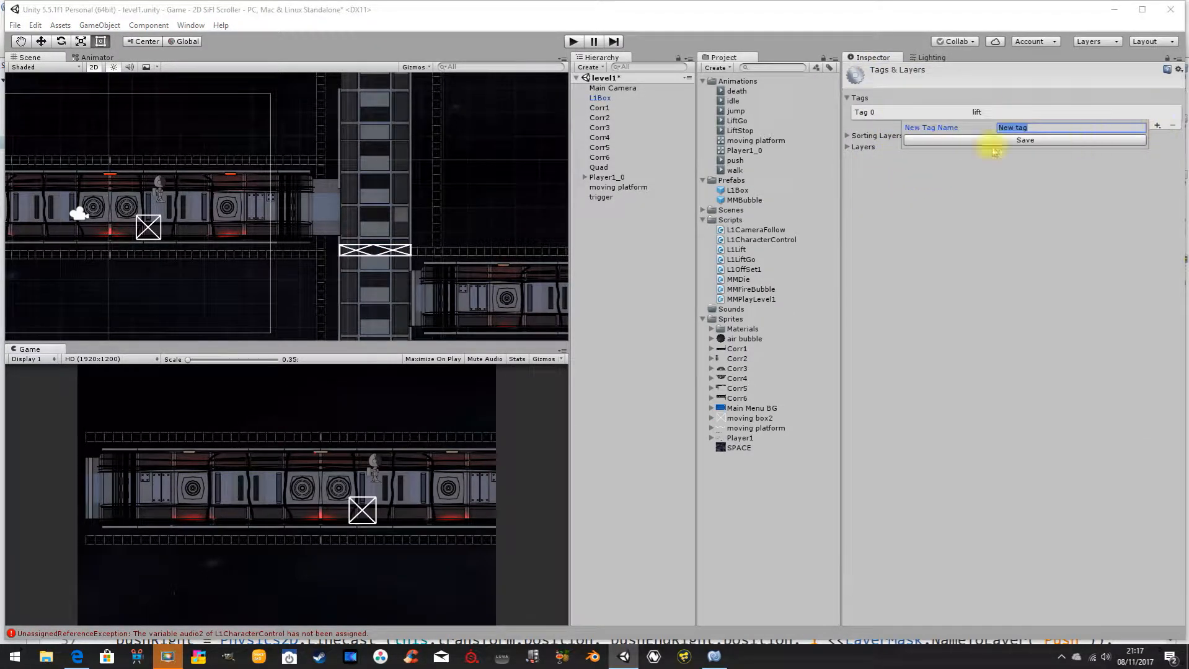
left_click(995, 210)
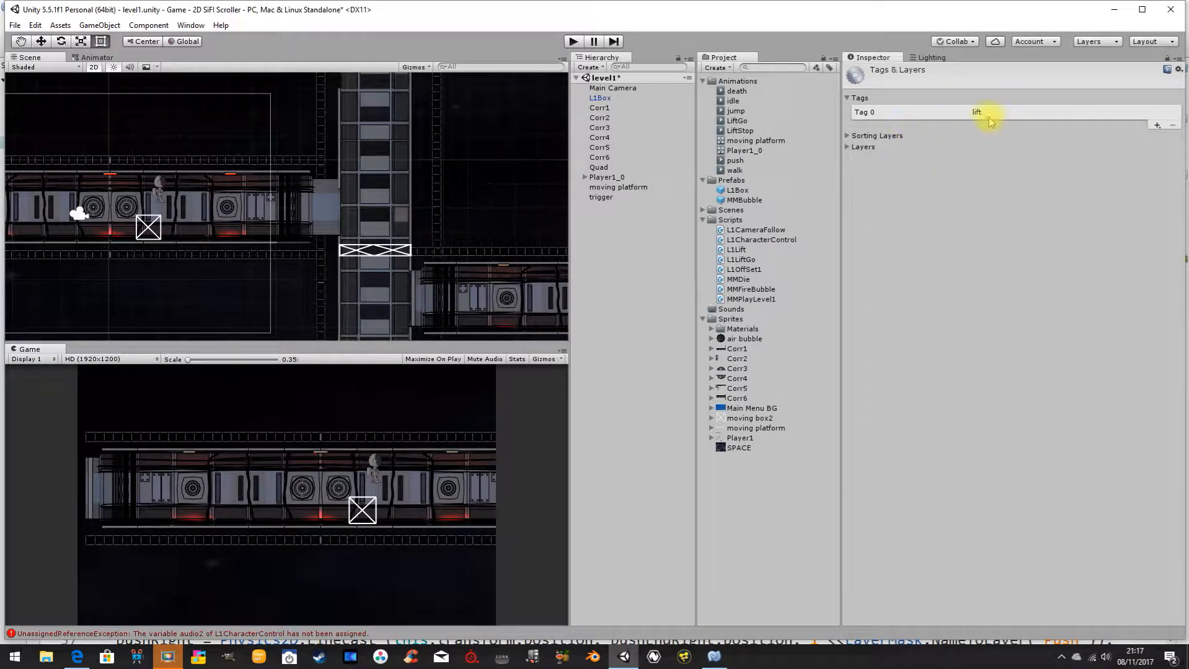
left_click(625, 186)
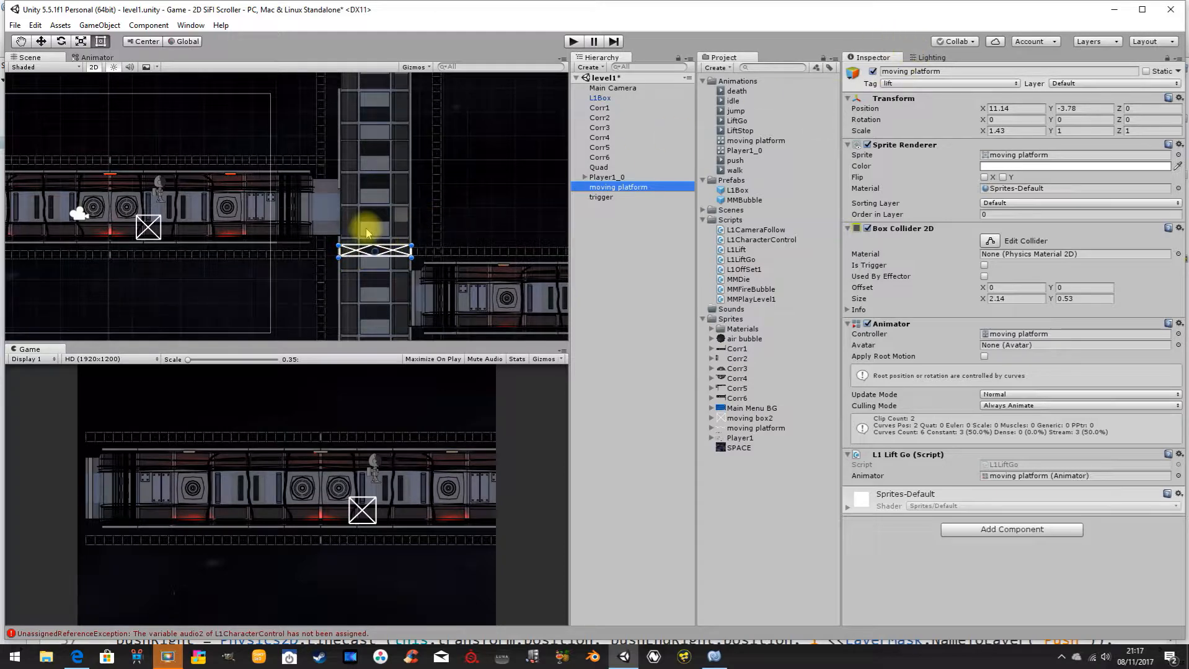
Switch to MonoDevelop and reread the variable declarations and lift collision check in L1CharacterControl.cs.
left_click(714, 657)
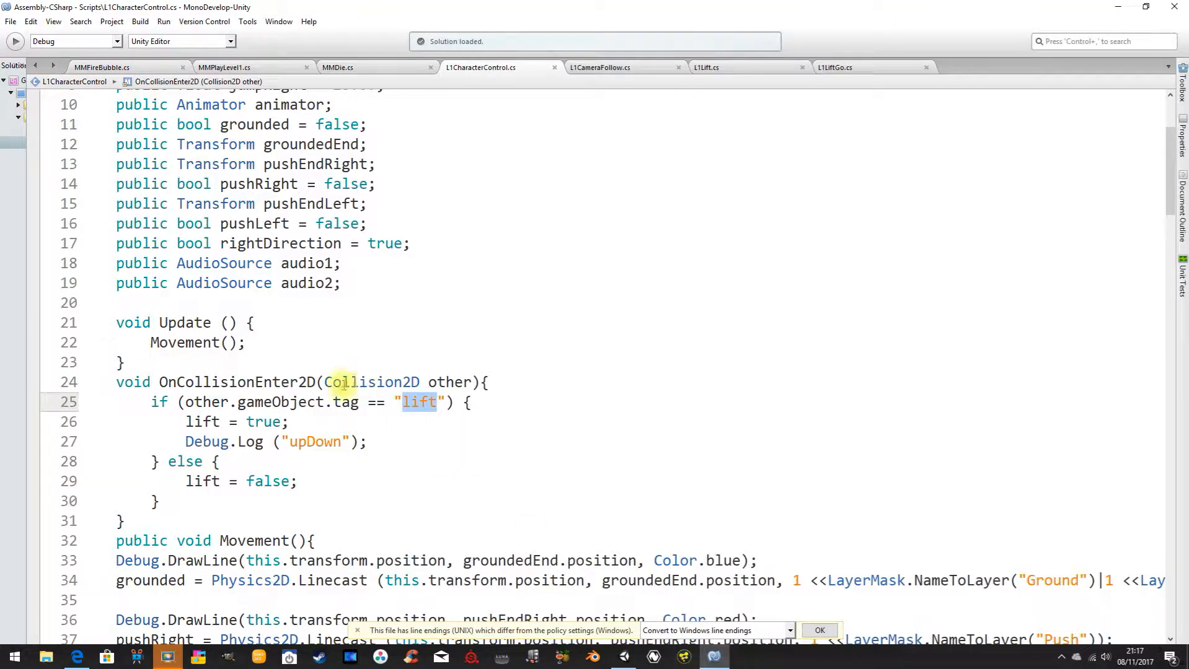
scroll(422, 249, "up", 3)
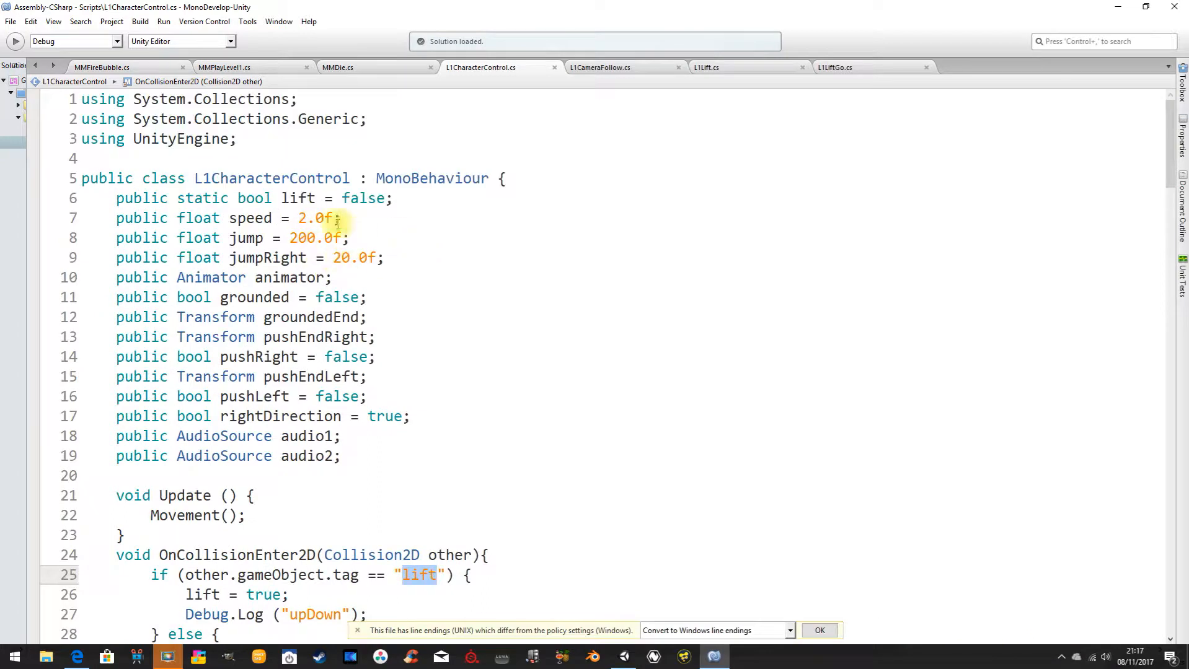
scroll(363, 238, "down", 4)
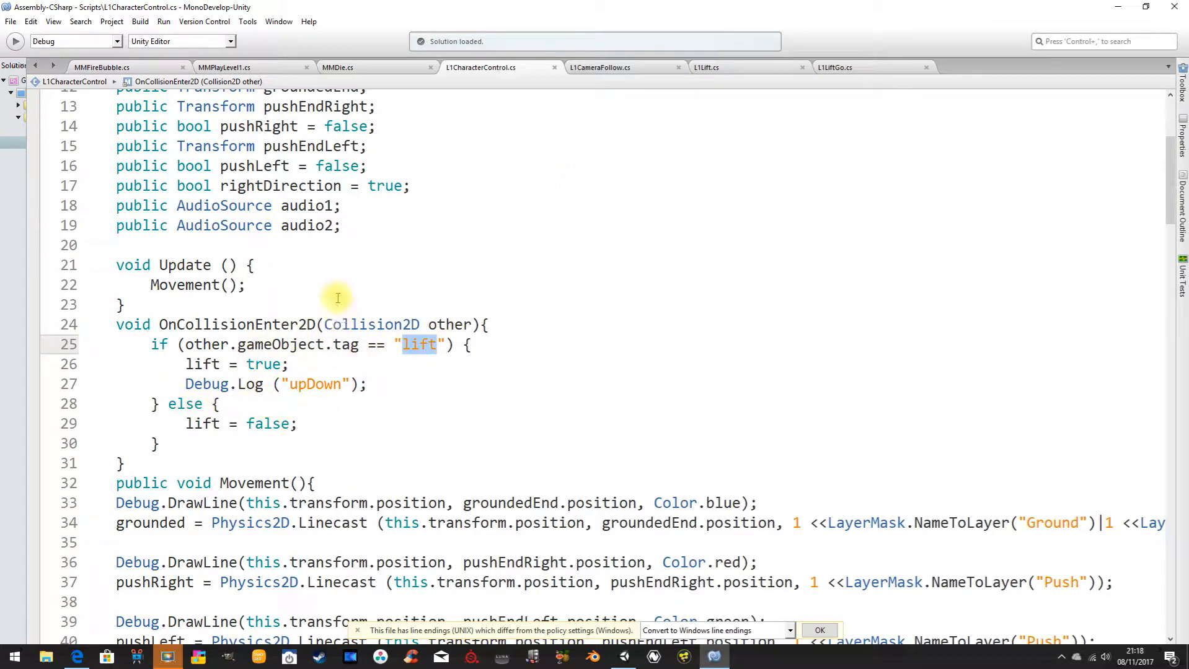
Open L1CameraFollow.cs and highlight the transform.position assignment in the else branch of Update.
left_click(601, 70)
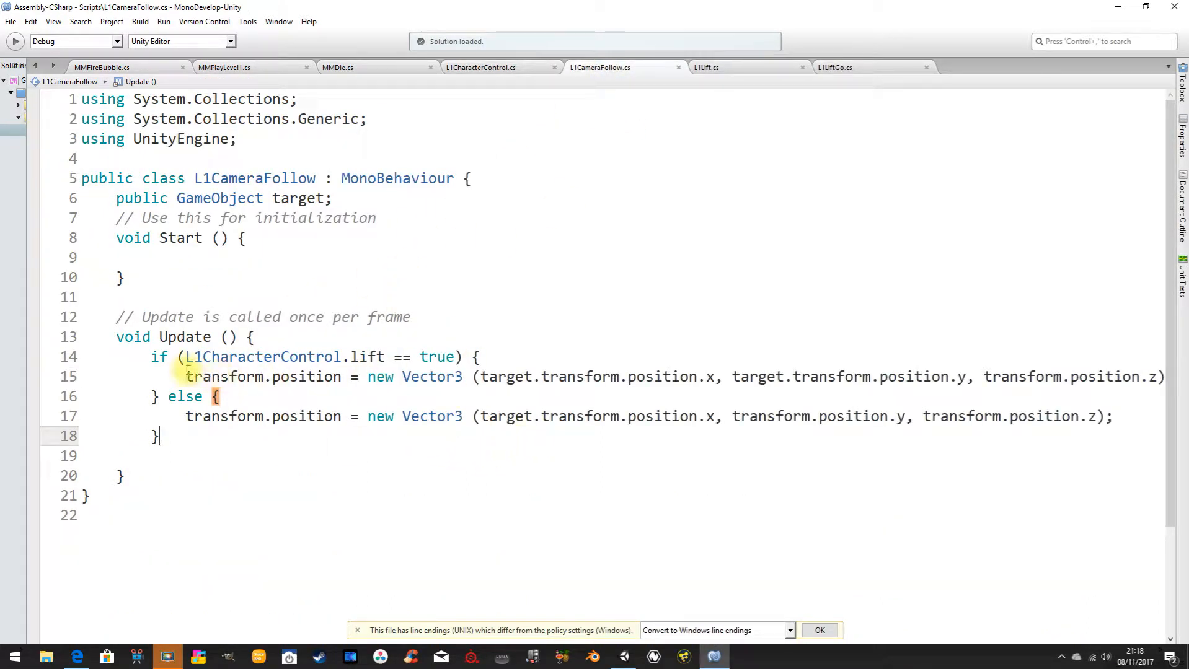
left_click_drag(178, 416, 1120, 414)
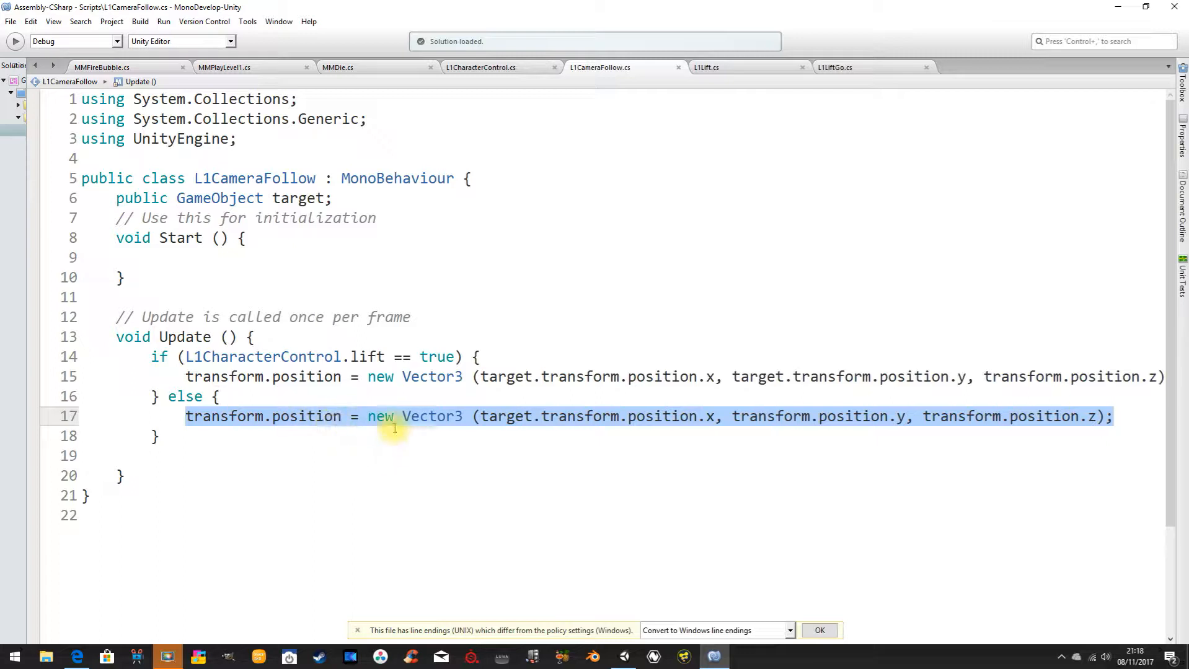
Highlight the transform.position.y and target.transform.position.x arguments of the Vector3 assignment in the else branch of L1CameraFollow.cs.
left_click_drag(733, 417, 889, 418)
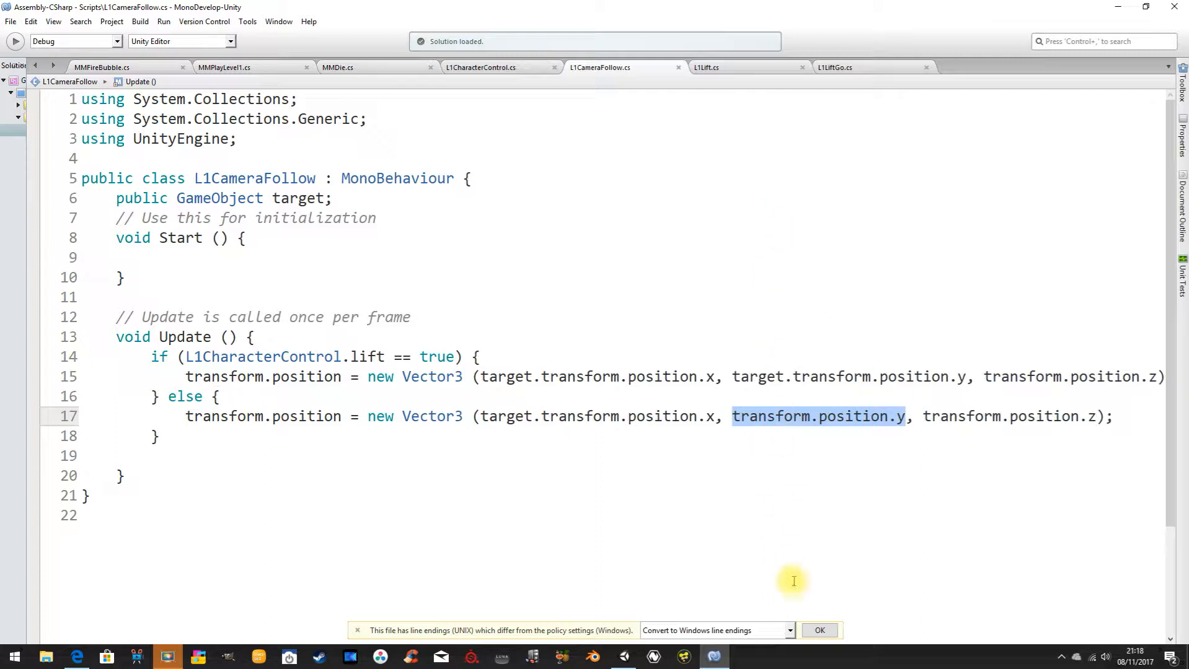
left_click(515, 417)
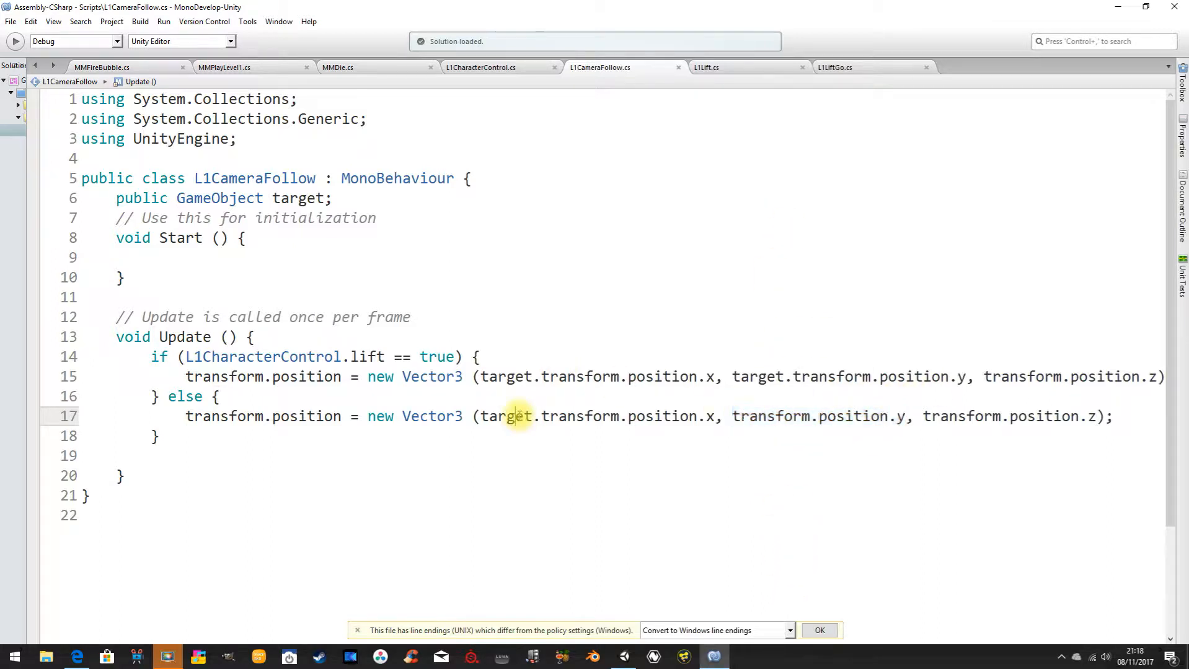
left_click_drag(482, 416, 715, 416)
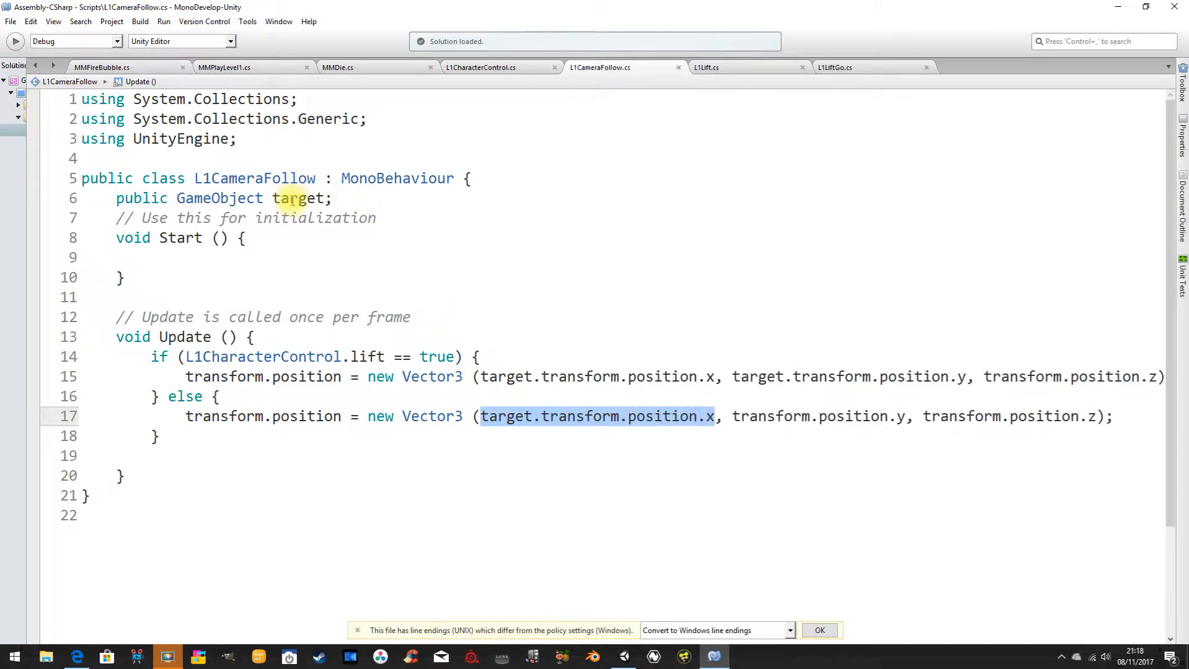
left_click(602, 476)
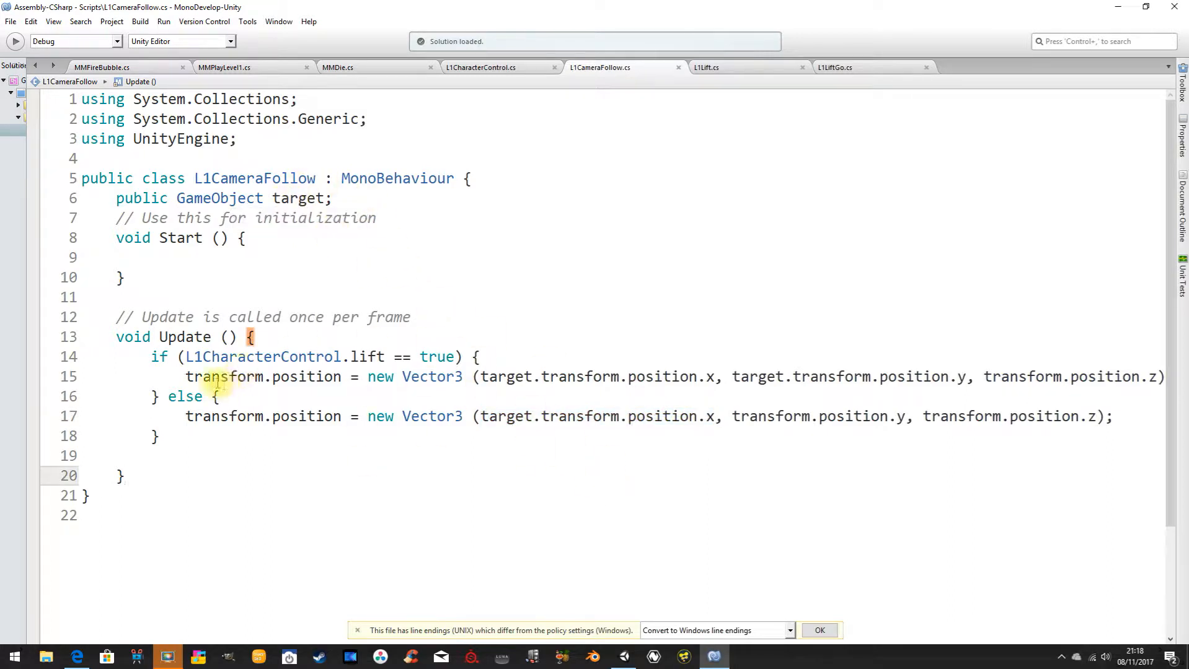
Examine the if branch in Update, highlighting lift, true and the target.transform.position.y argument.
mouse_move(154, 356)
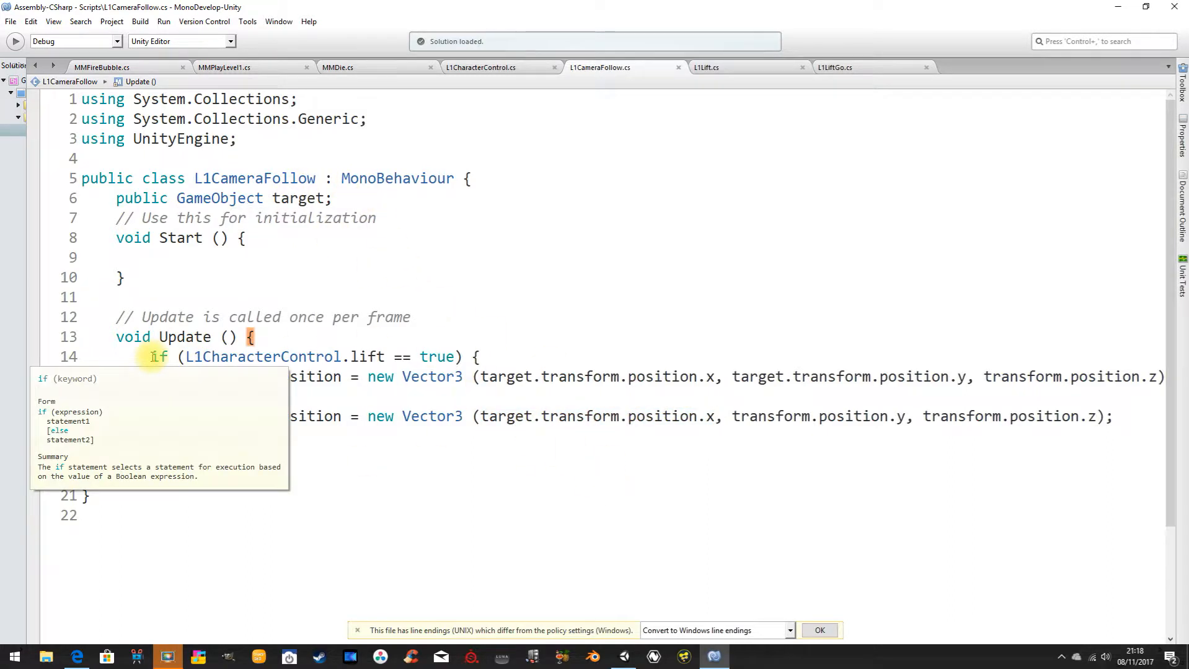
left_click(370, 357)
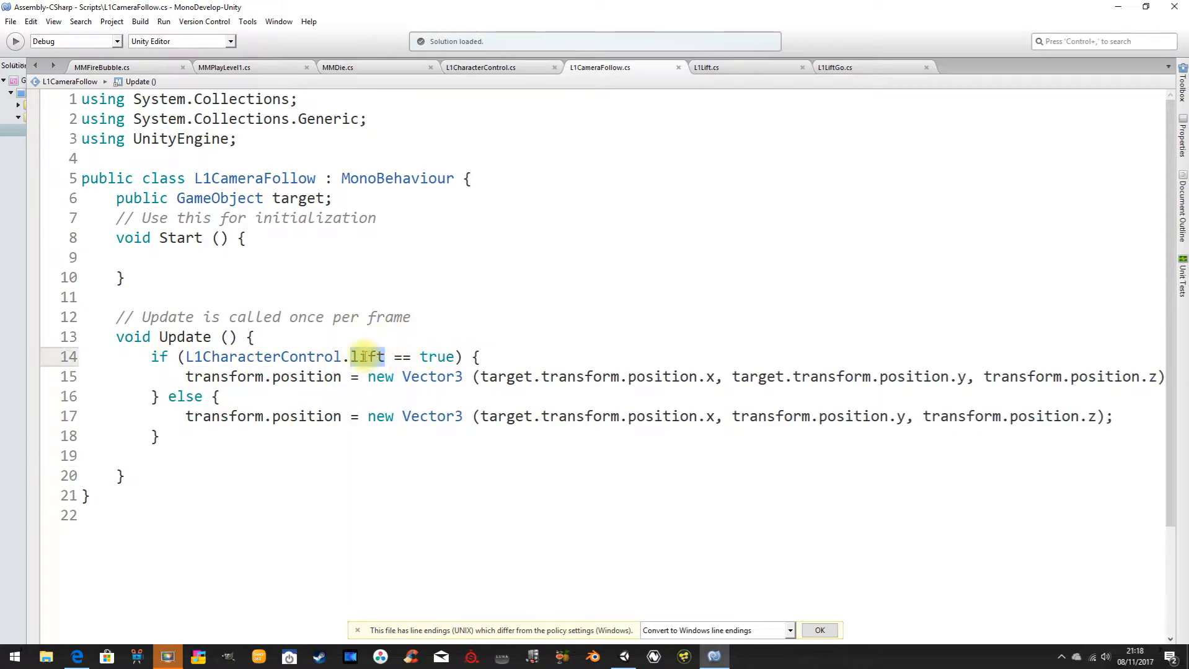
left_click(438, 357)
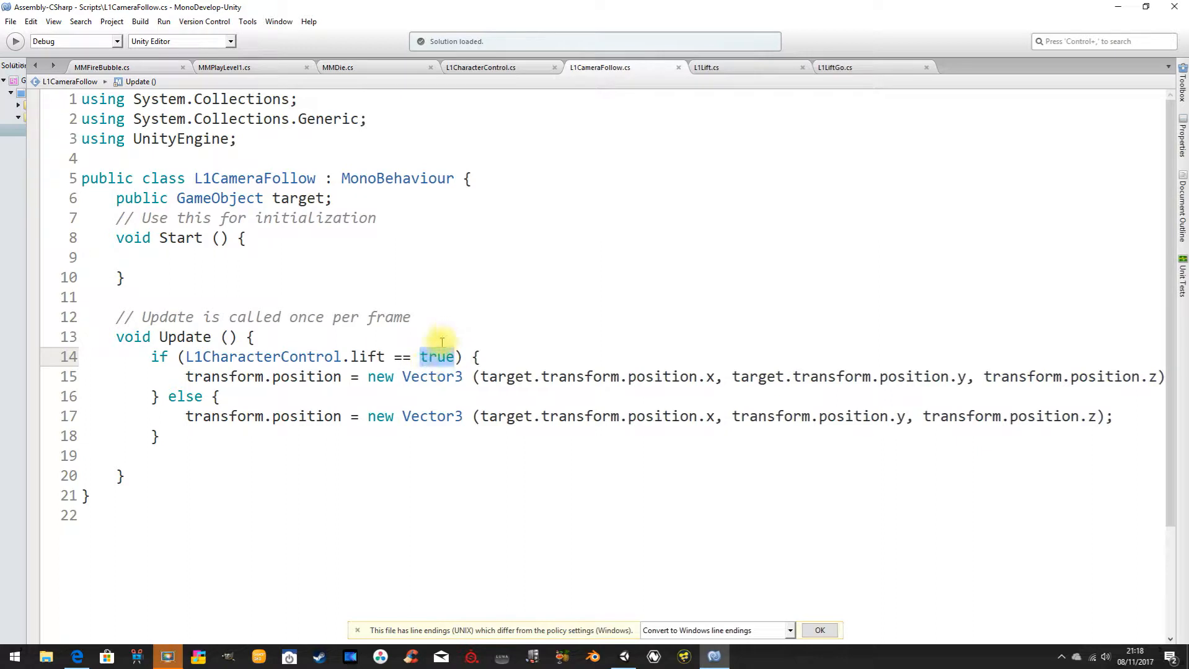
left_click(484, 377)
left_click_drag(485, 377, 987, 380)
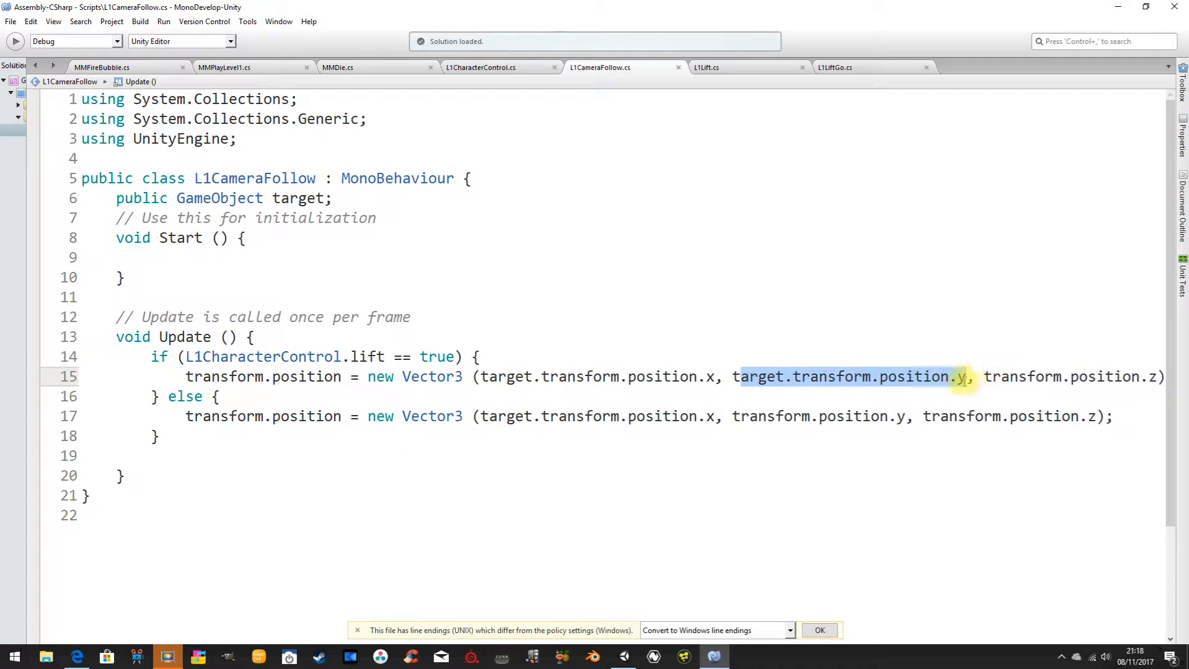
left_click(215, 399)
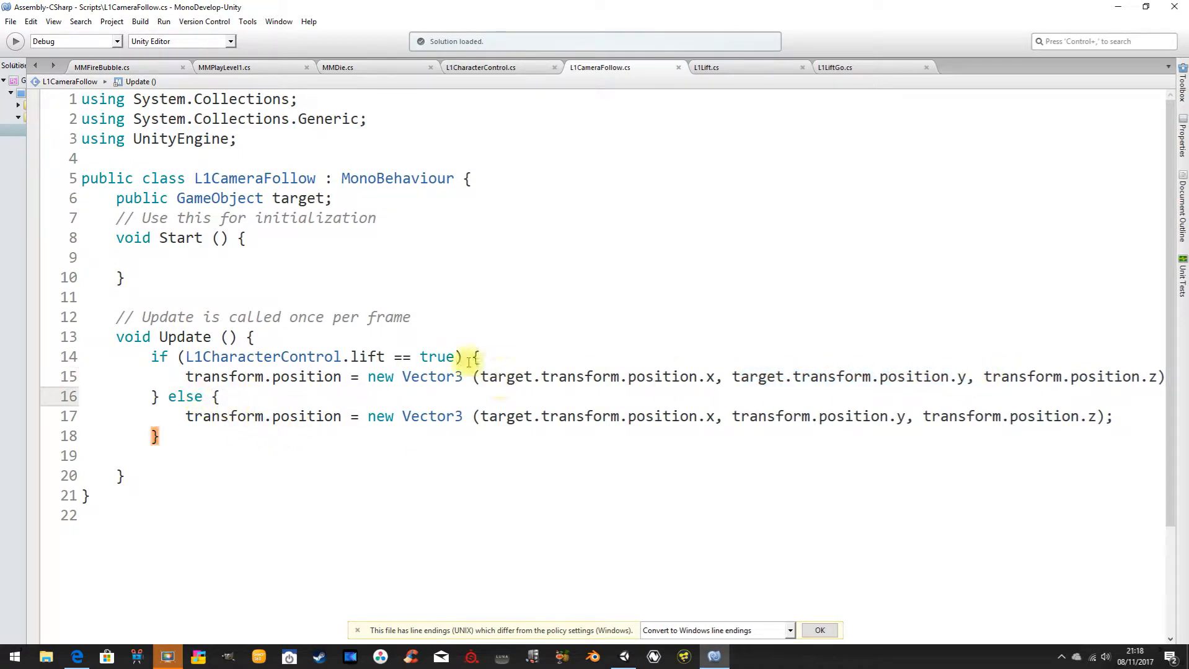
Compare the else branch's target x argument and the lift condition with the lift declaration in L1CharacterControl.cs, returning to L1CameraFollow.cs.
left_click_drag(714, 417, 481, 419)
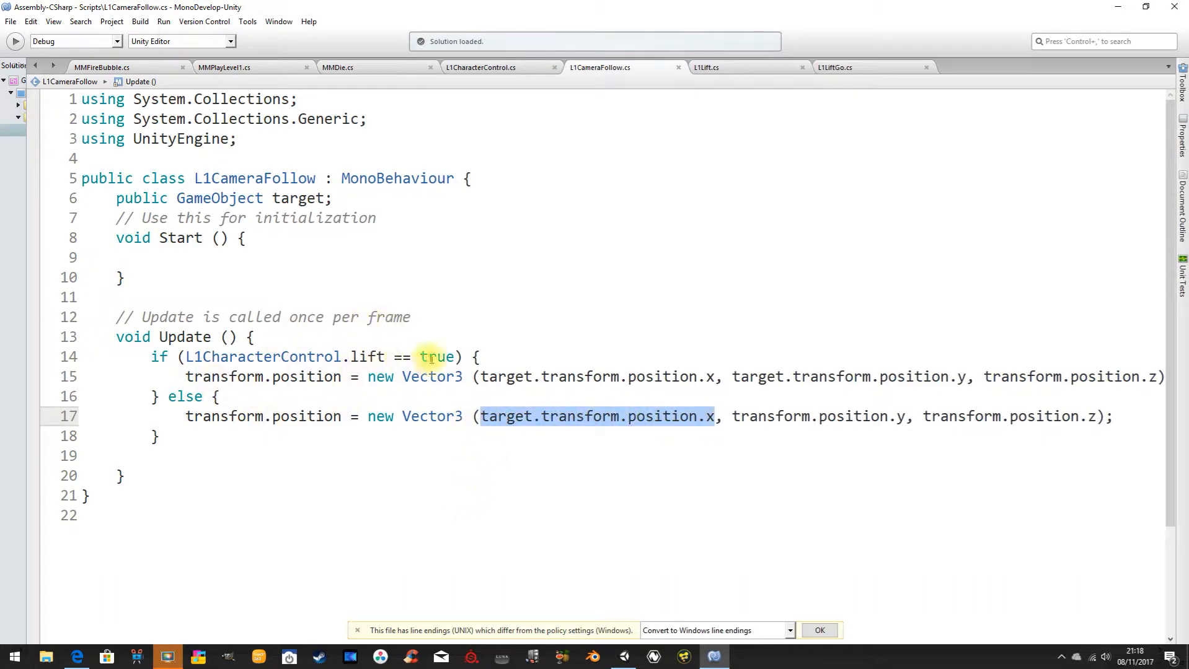
left_click(432, 358)
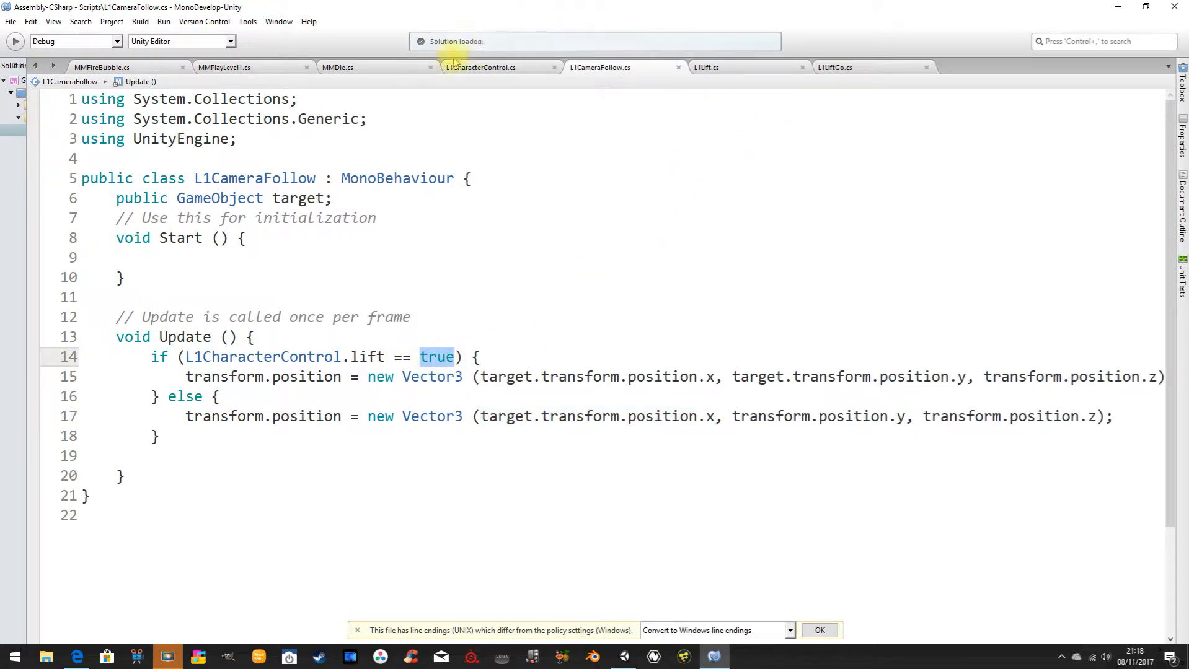
left_click(454, 64)
scroll(216, 335, "up", 3)
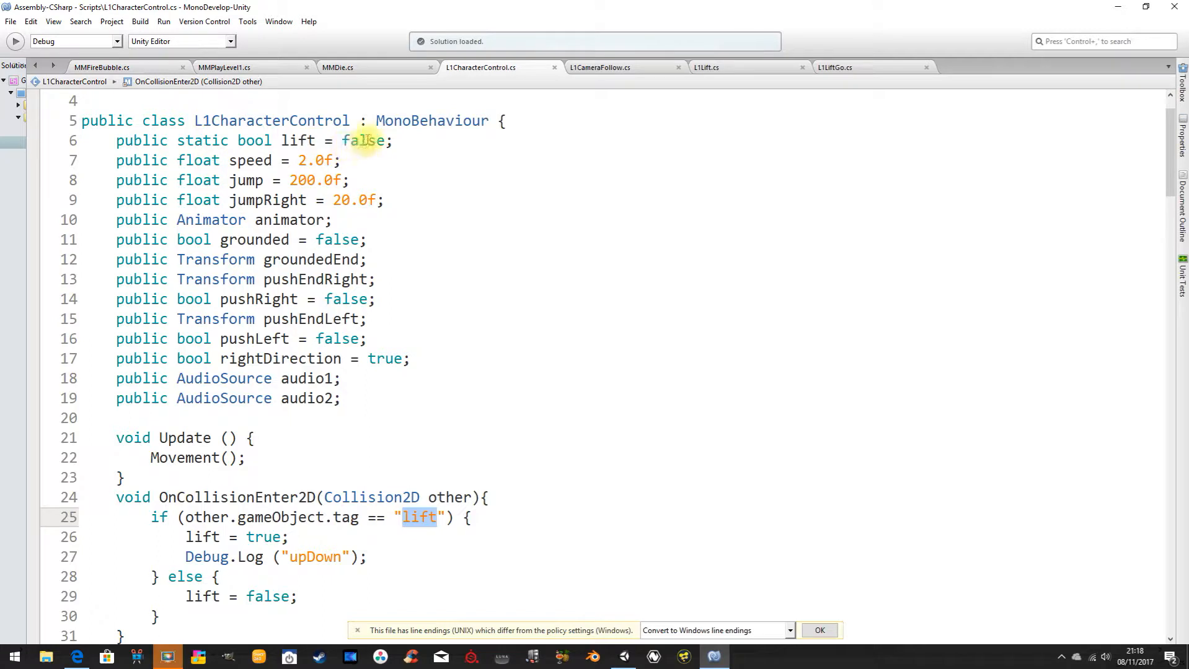
left_click(620, 68)
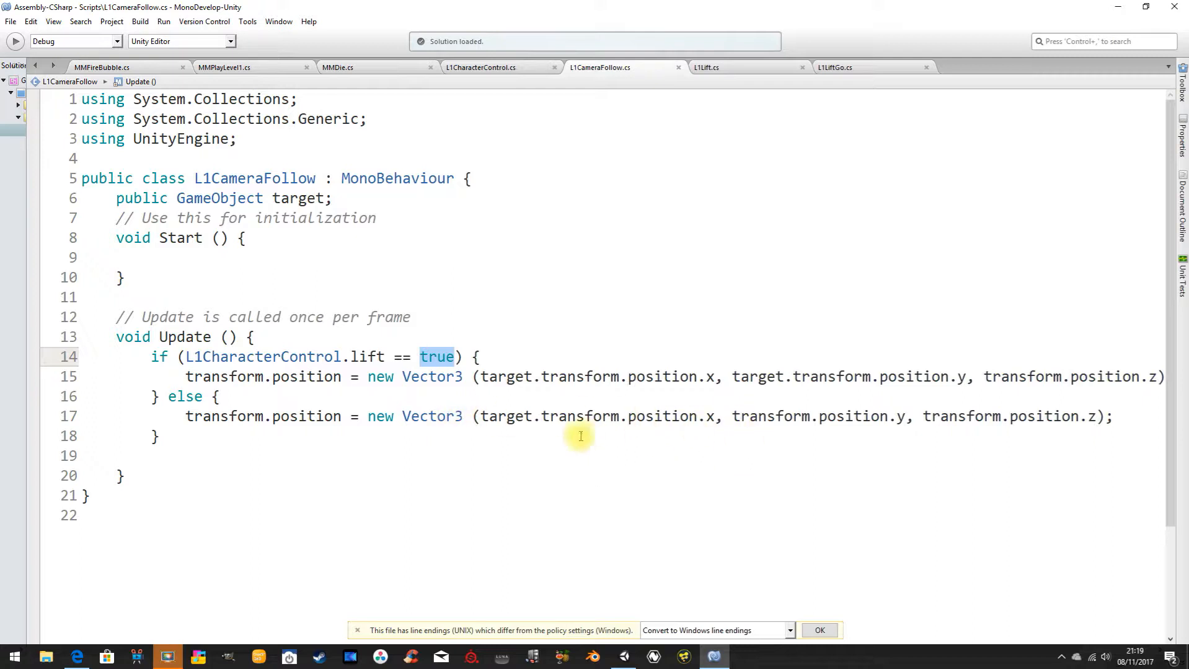
left_click(569, 458)
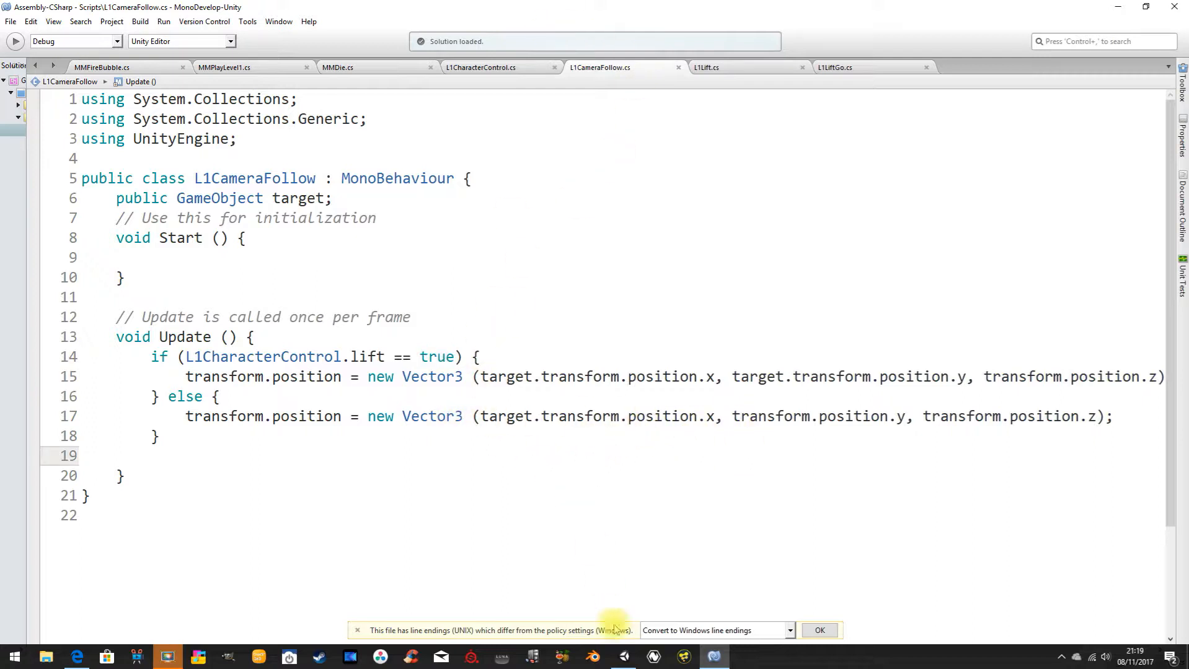
Switch to Unity, run level1, and walk and jump the player along the corridor up to the lift shaft.
left_click(623, 656)
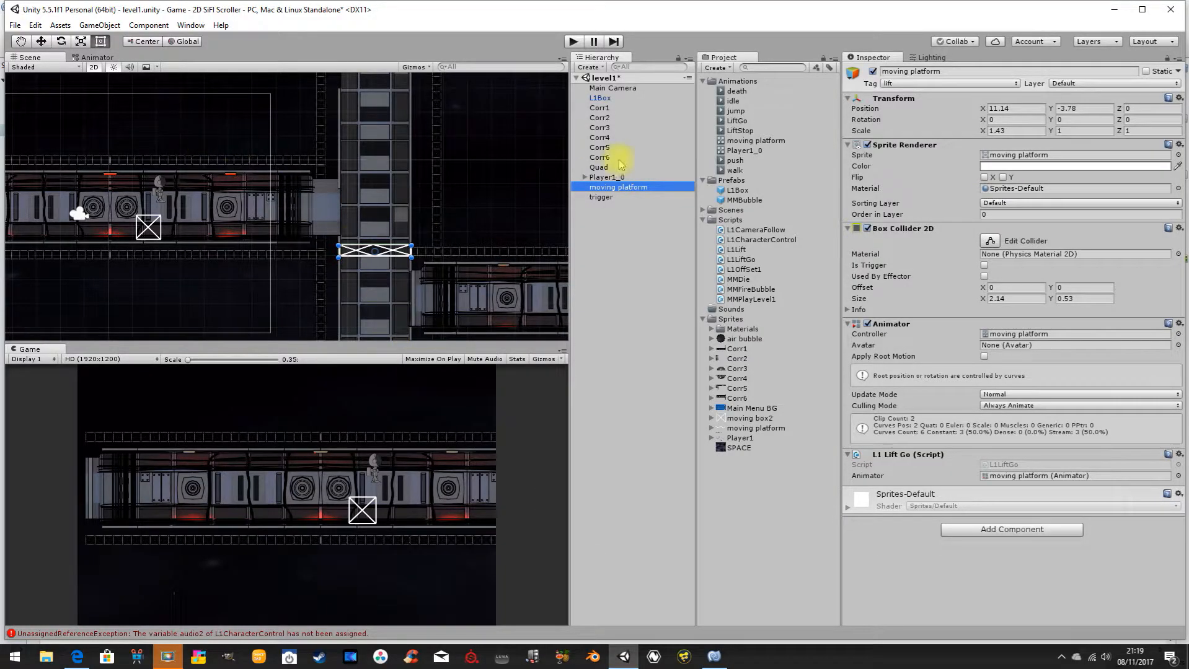
left_click(573, 42)
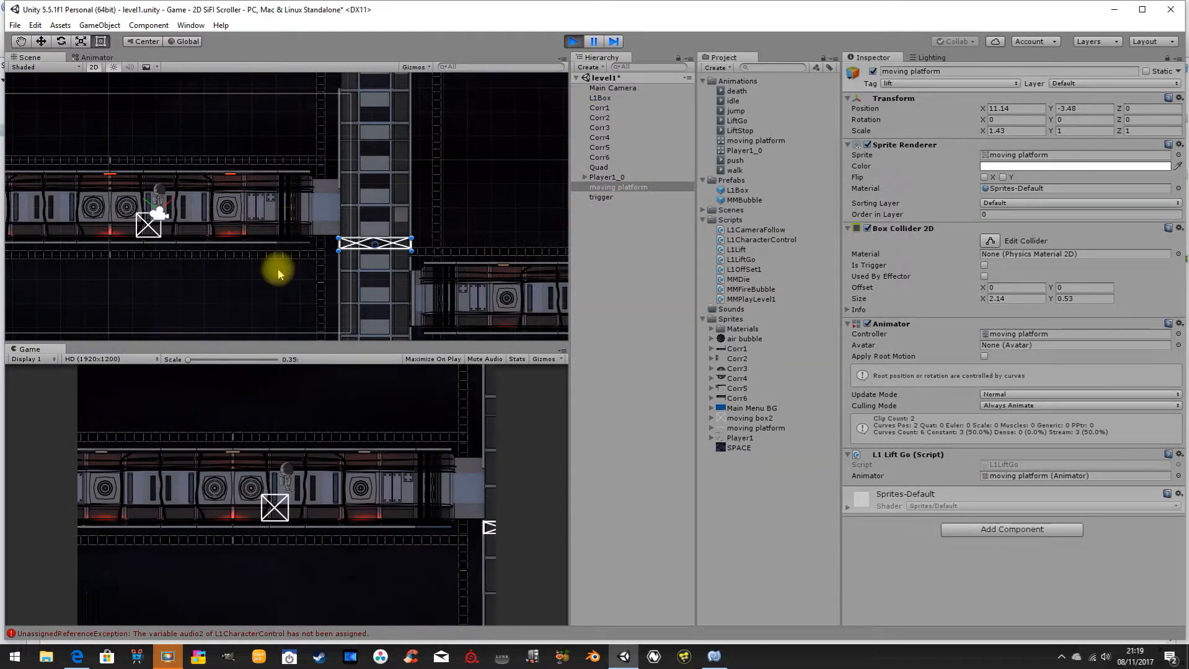
key("d")
key("Right")
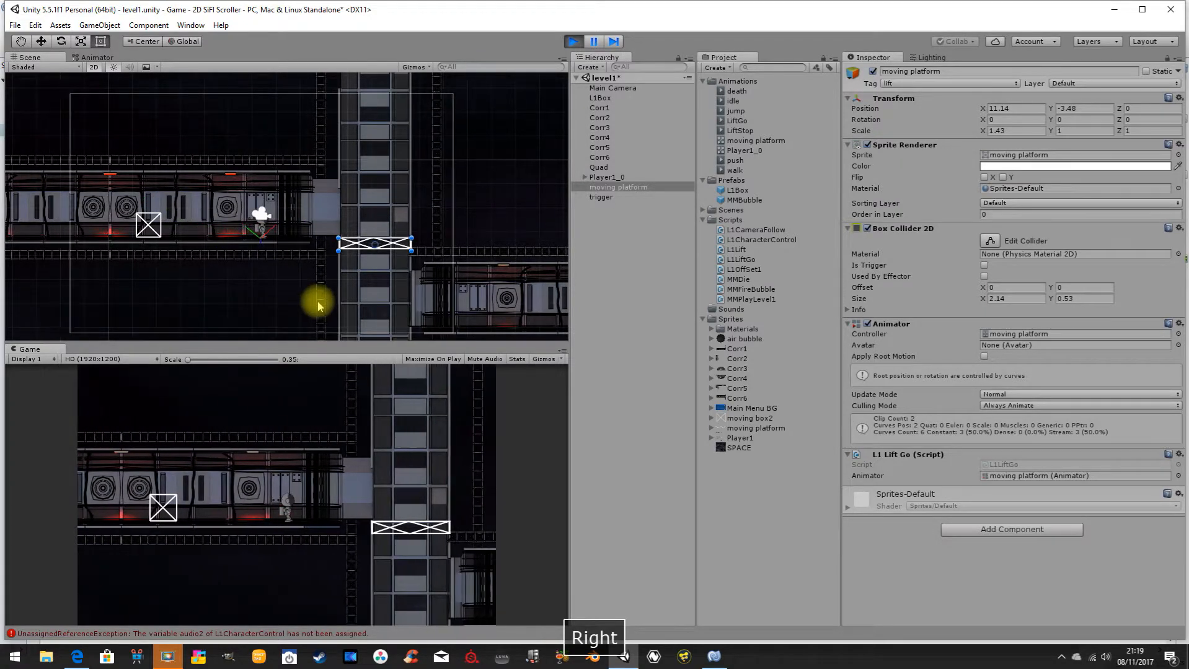
key("Left")
key("Right")
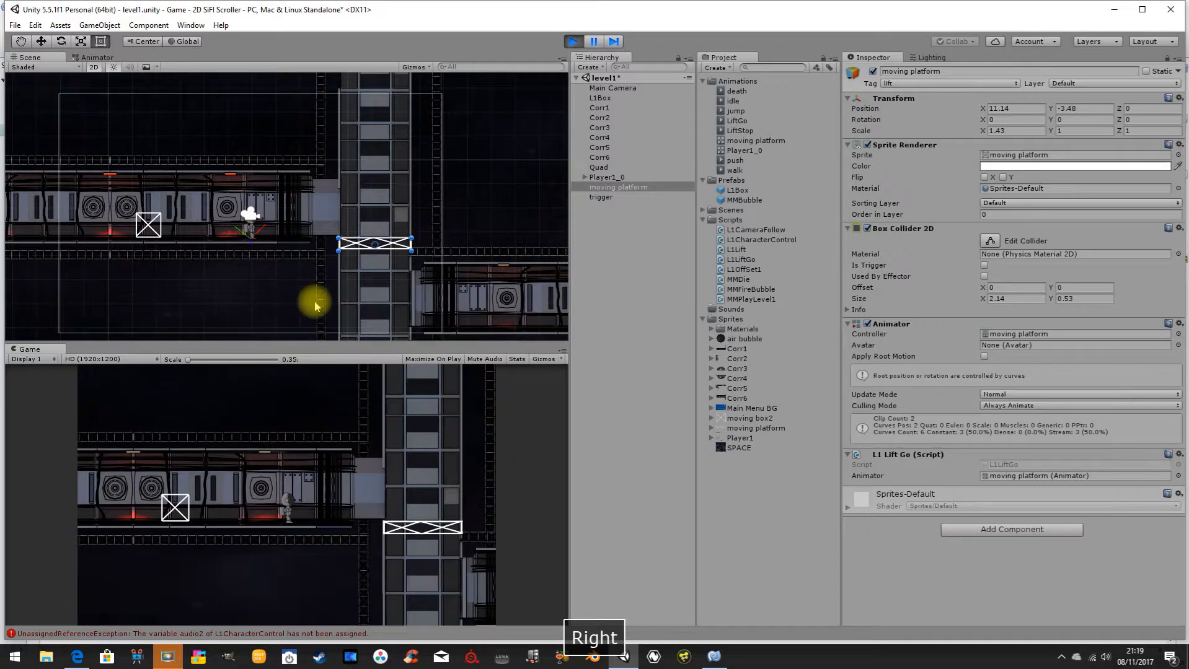
key("Left")
key("Right")
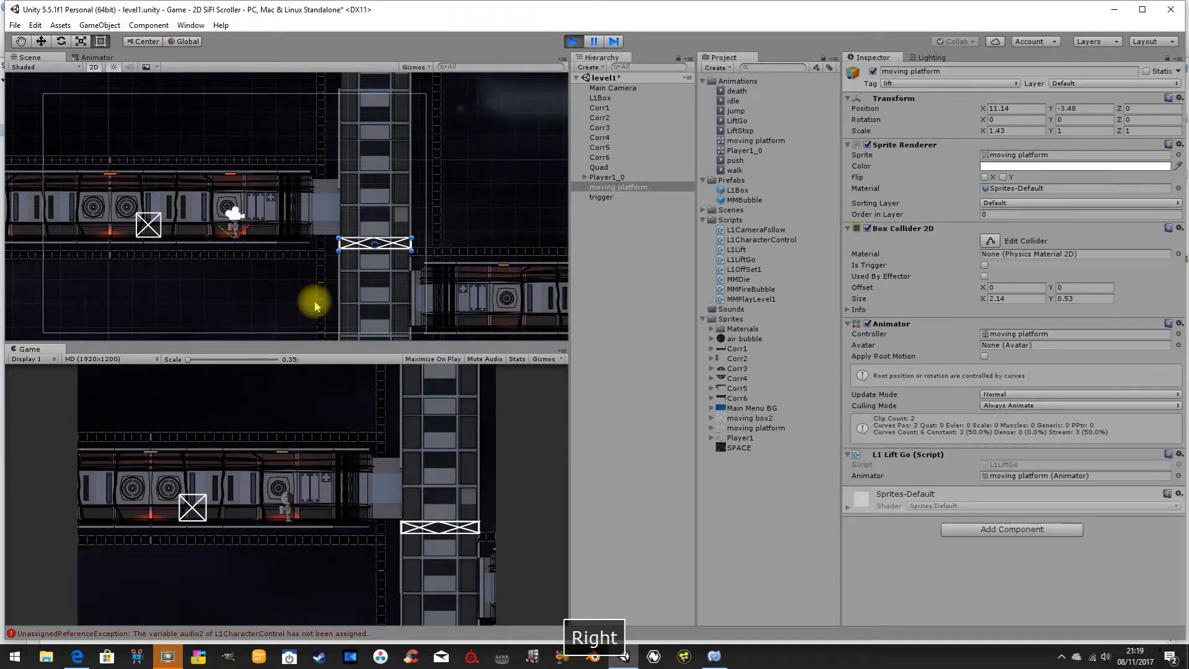
key("space")
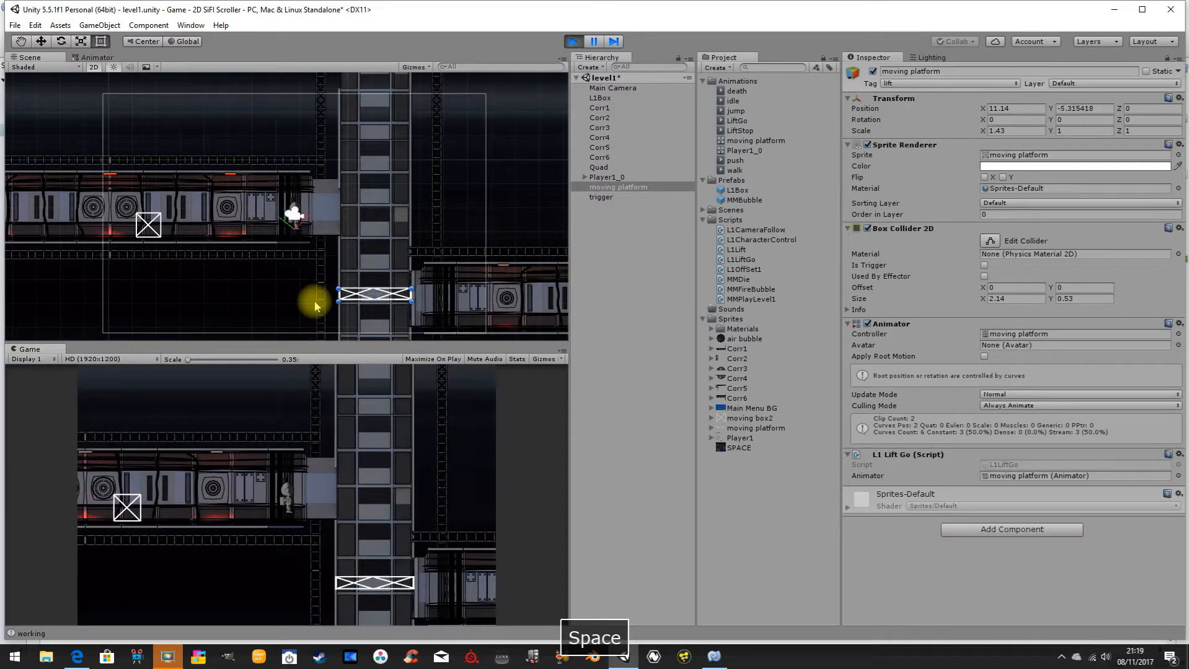
key("Right")
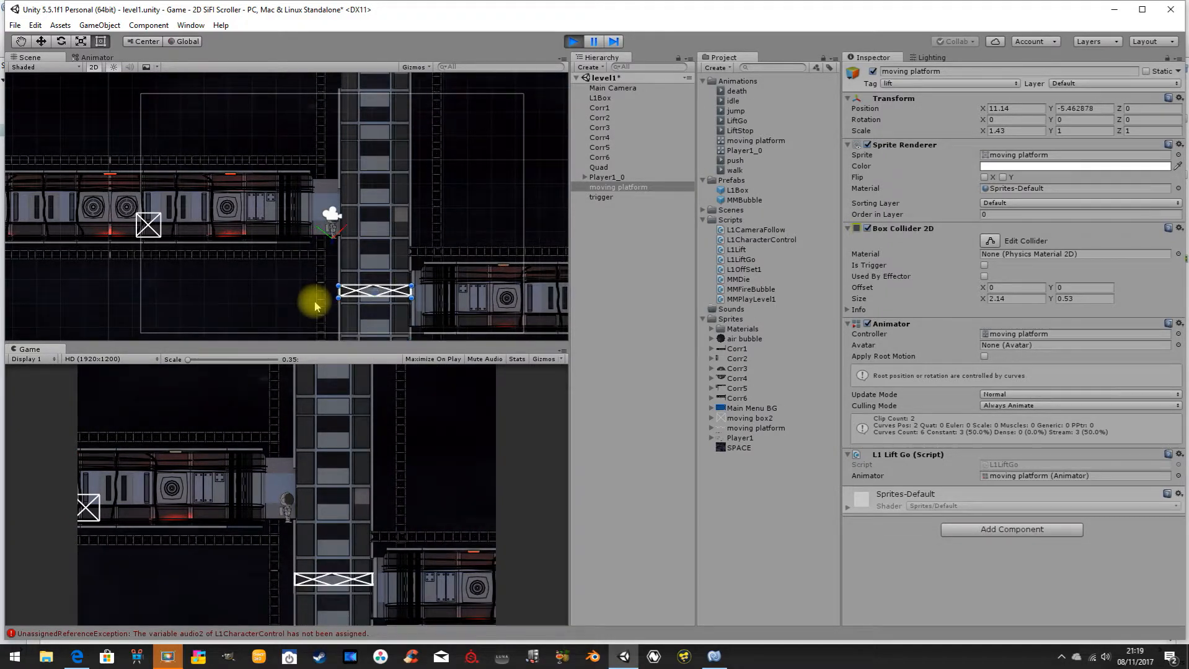
Ride the moving platform with the player and walk back off into the corridor to test the camera's vertical follow.
key("Right")
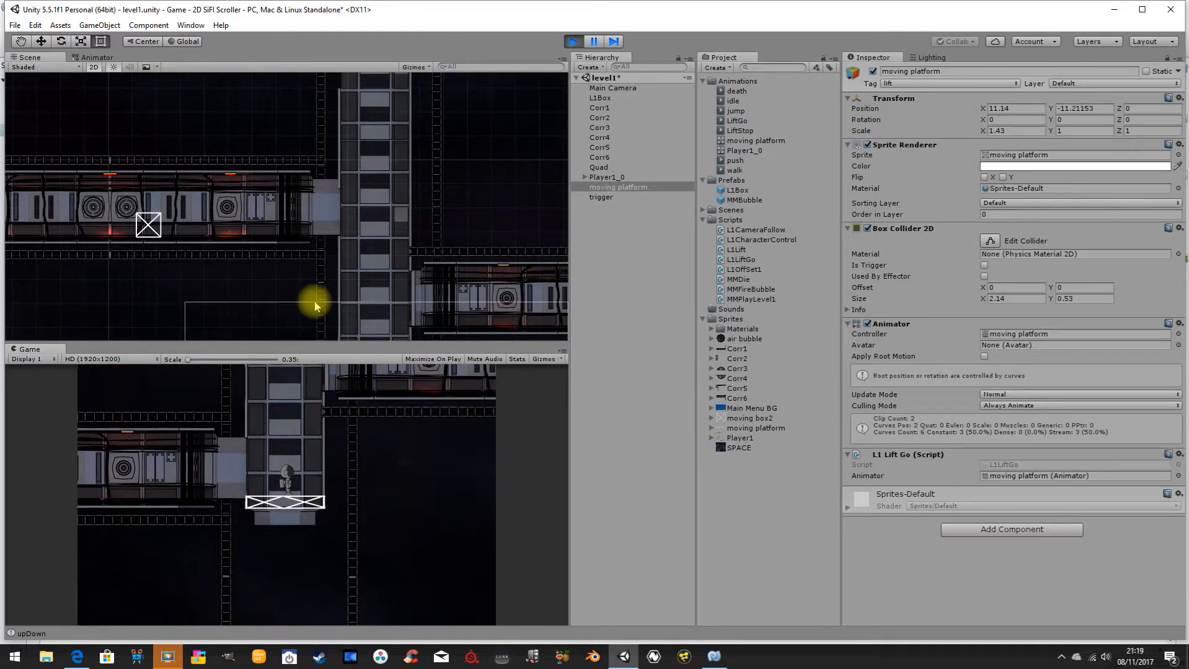
key("Left")
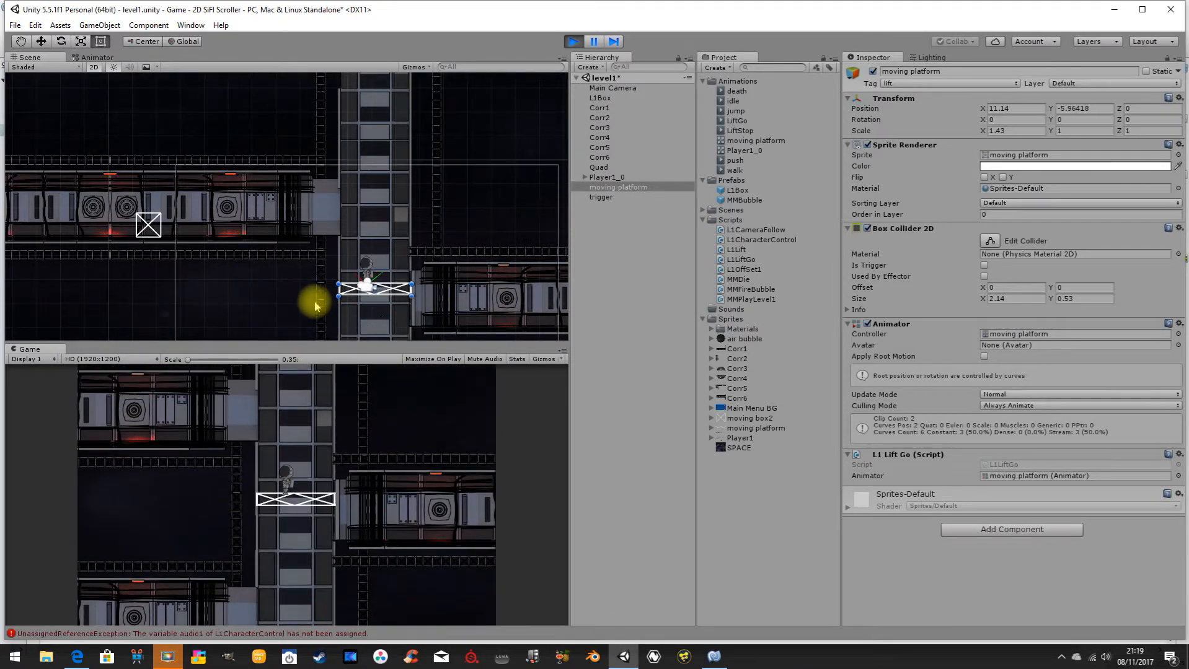
key("Left")
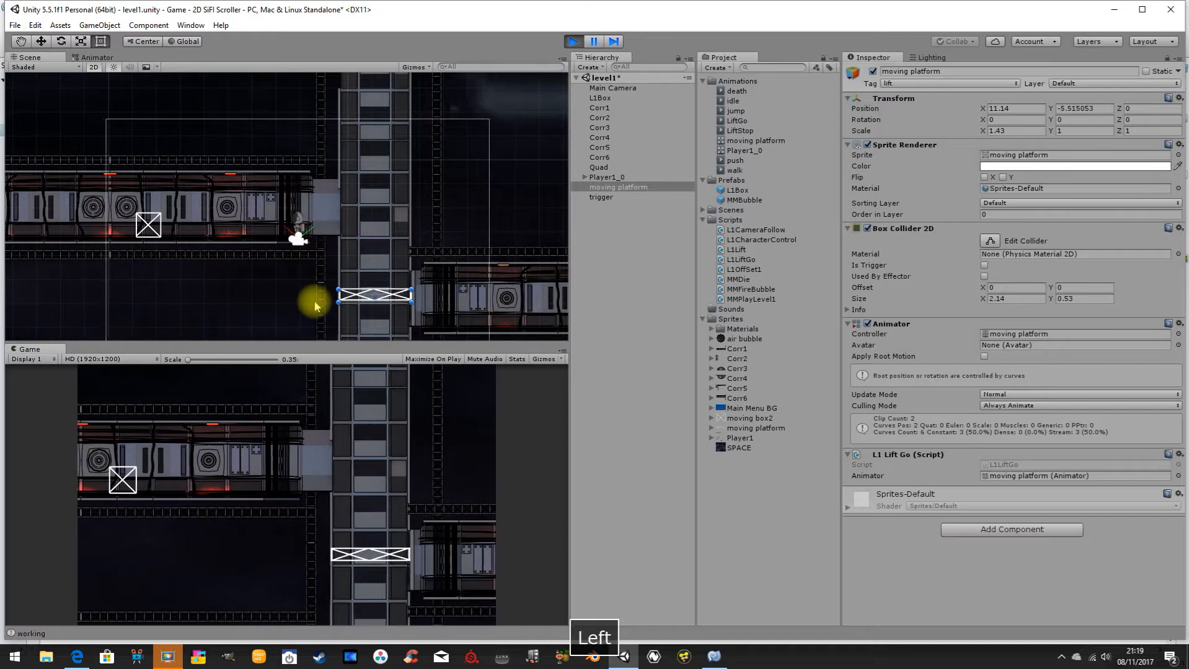
key("Right")
key("Left")
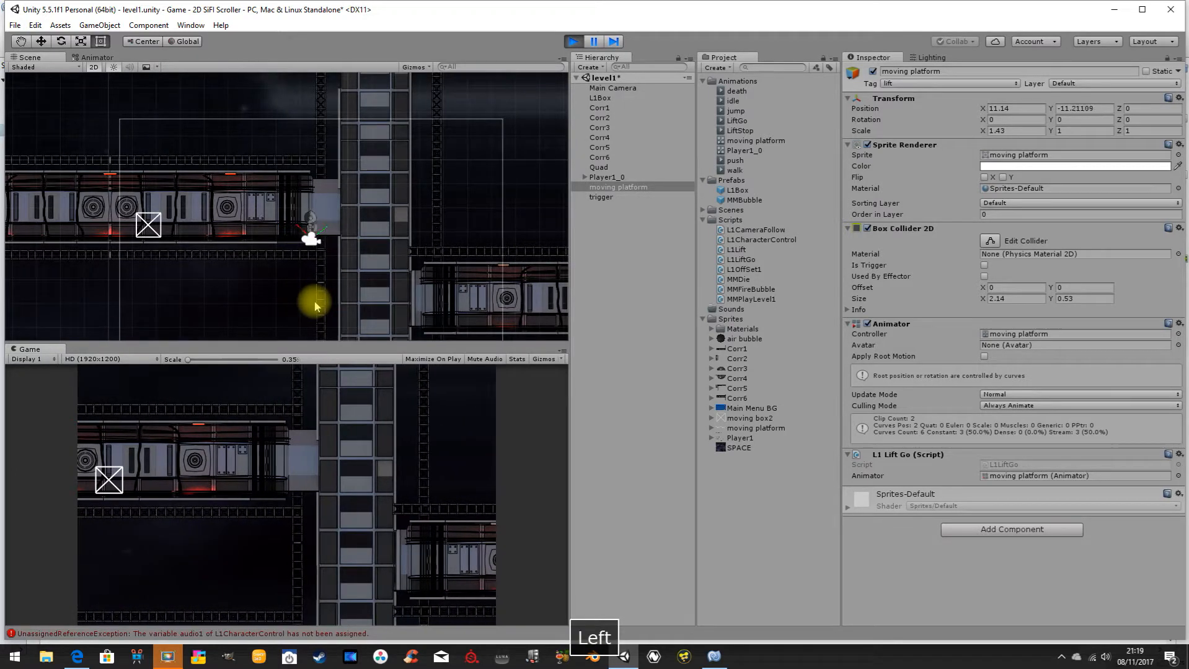
key("Right")
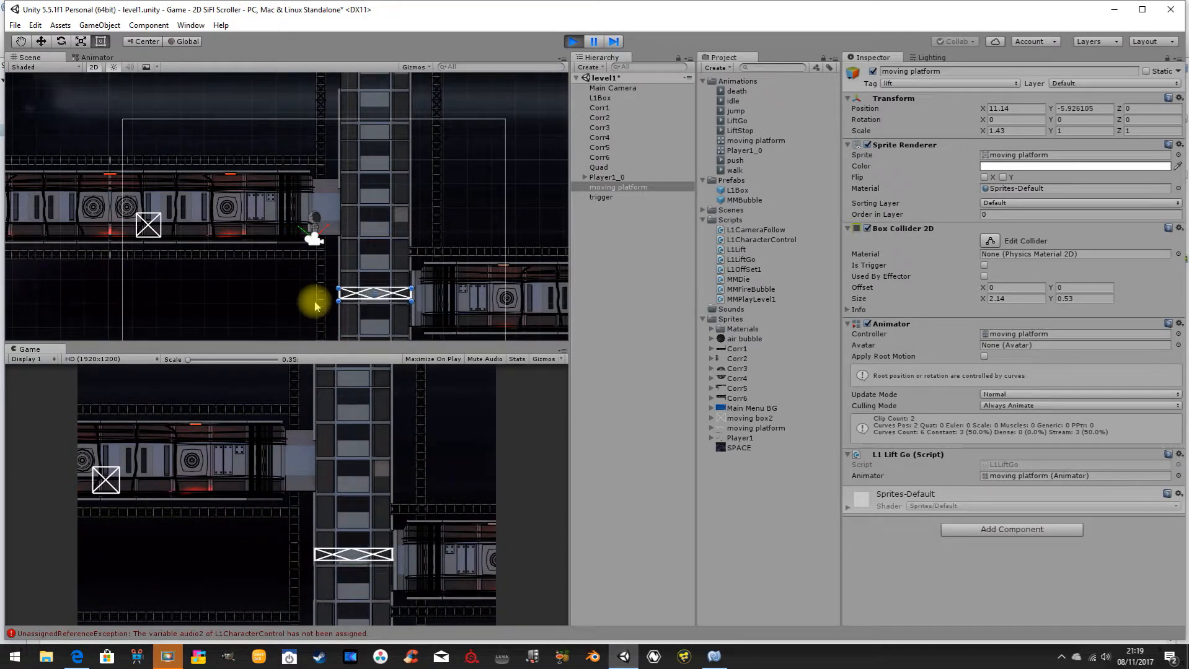
Walk the player back and forth and jump in the corridor to test the camera off the lift.
key("Left")
key("Right")
key("space")
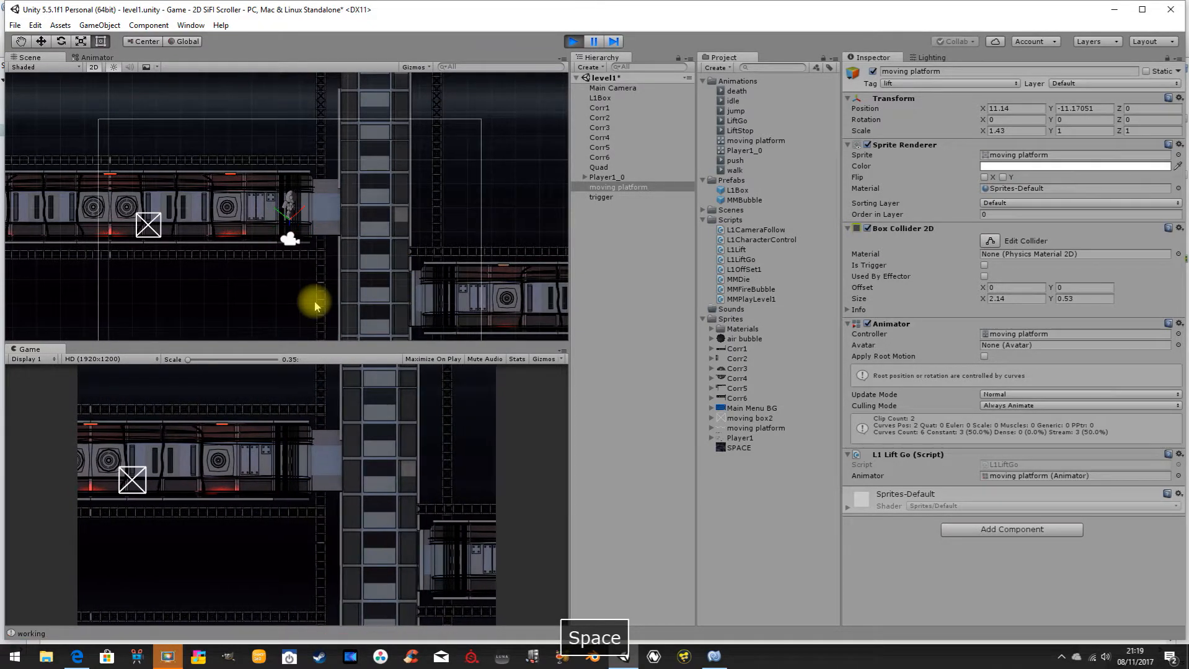
key("Left")
key("Right")
key("space")
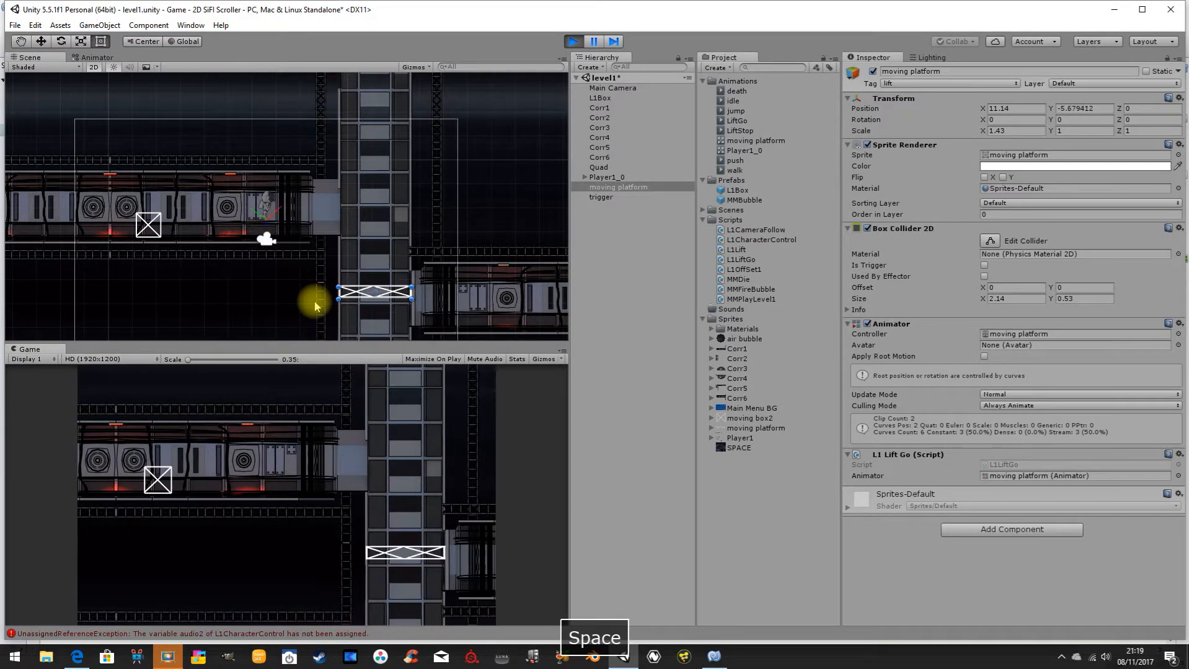
key("Right")
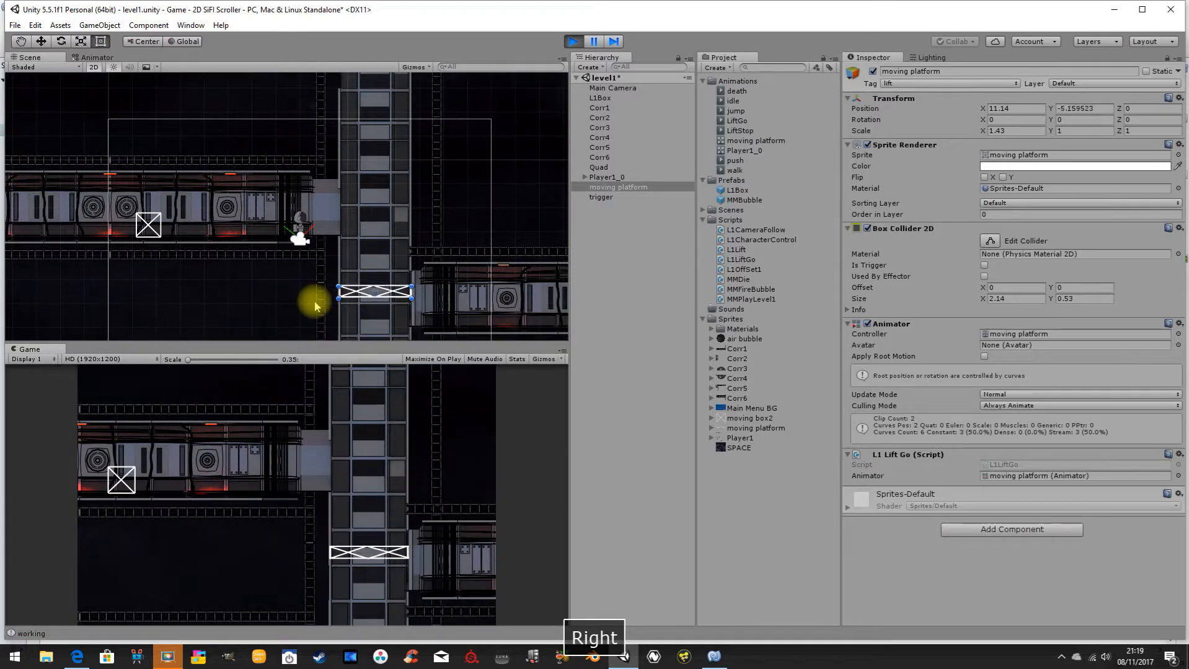
Stop the play test and select the background Quad in the scene view.
left_click(573, 40)
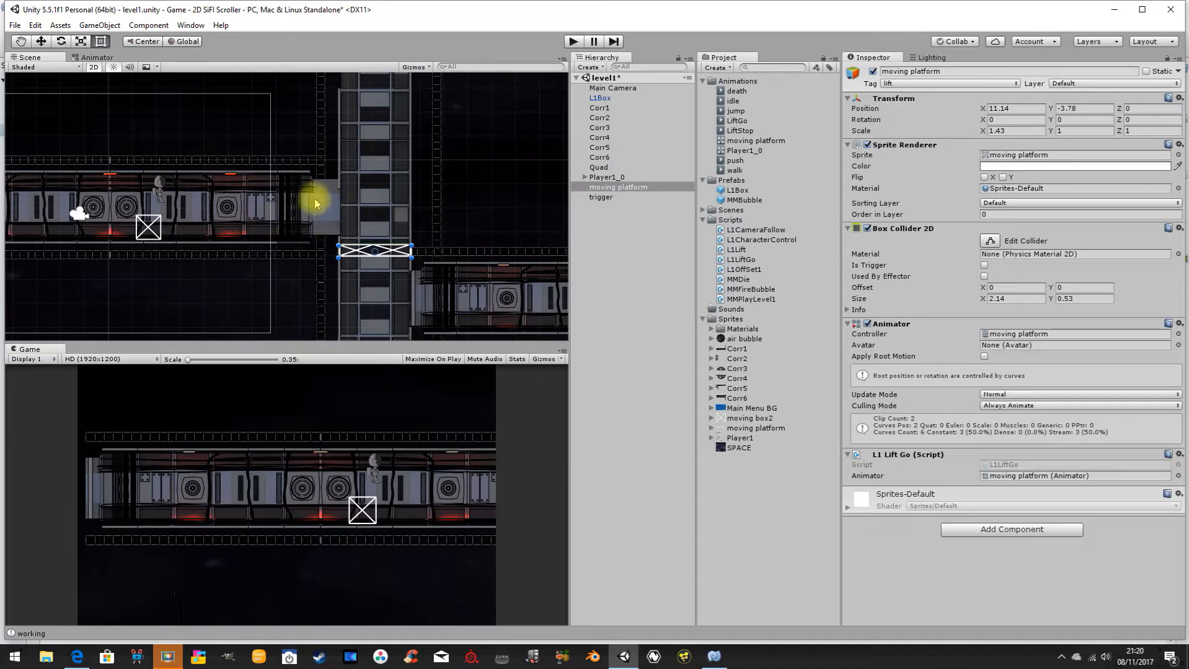
left_click(156, 187)
left_click(156, 187)
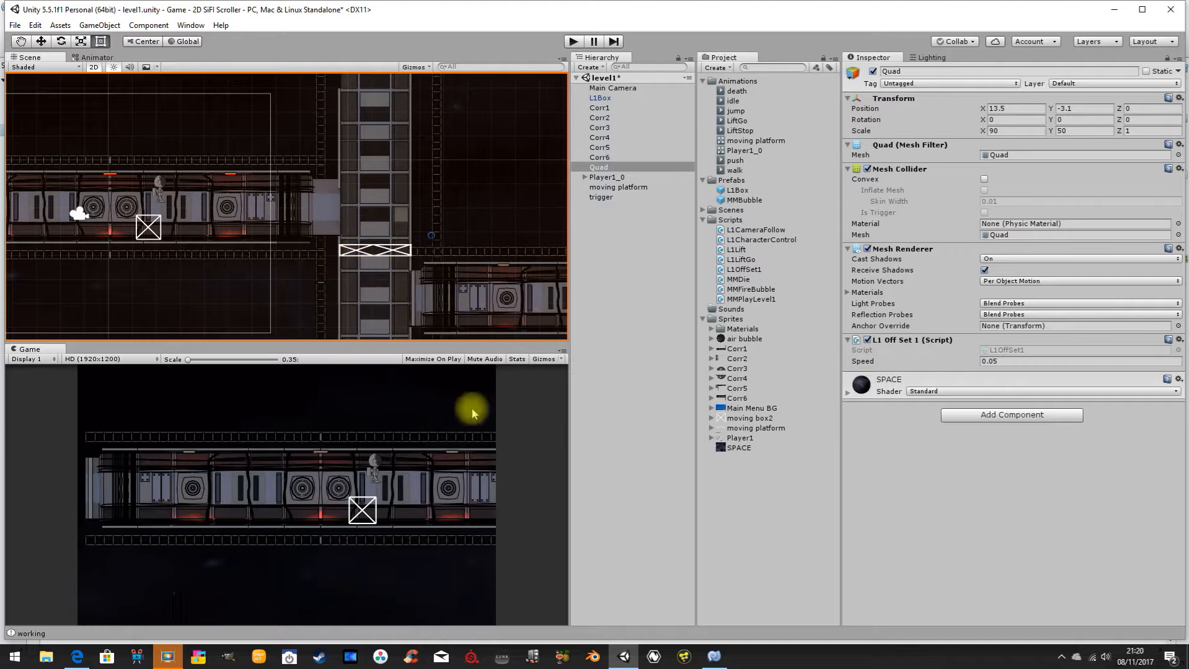
Switch to MonoDevelop and highlight the lift declaration and its static keyword in L1CharacterControl.cs.
left_click(714, 657)
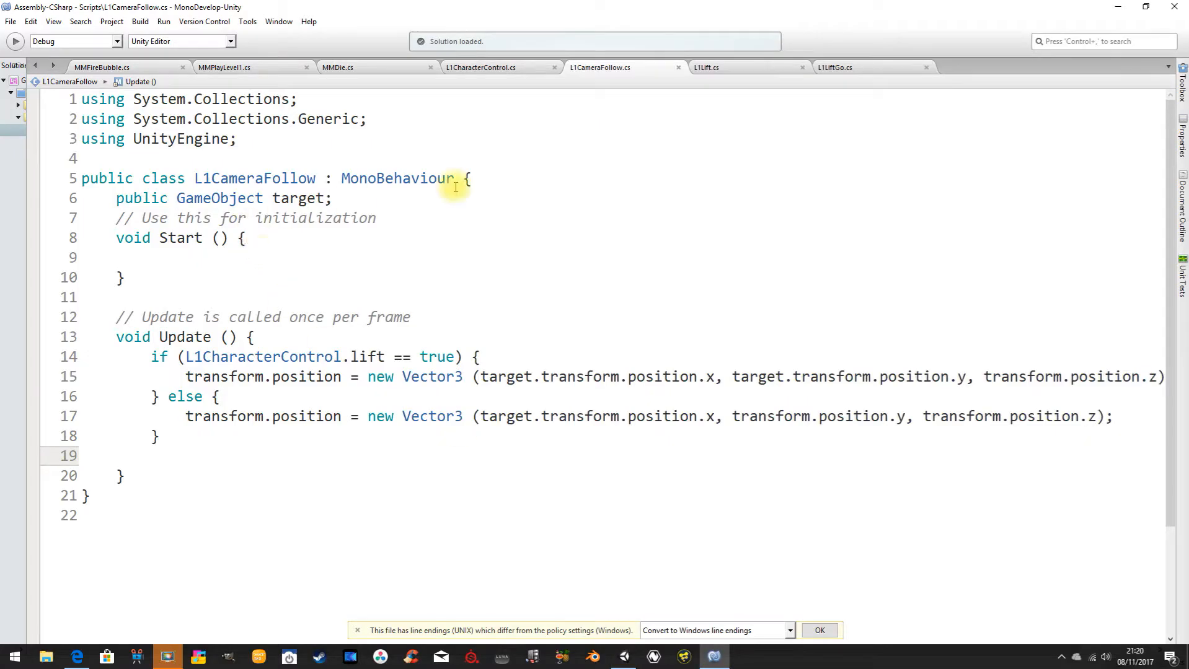
left_click(514, 68)
scroll(277, 180, "up", 1)
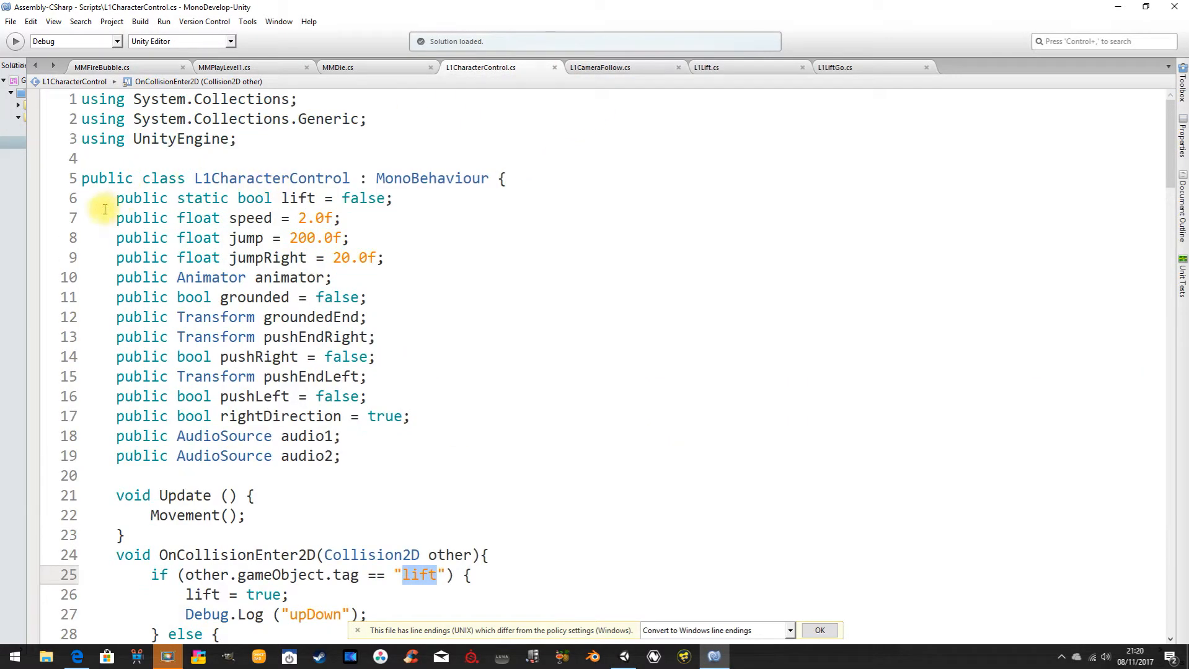
left_click(109, 199)
left_click_drag(111, 198, 404, 195)
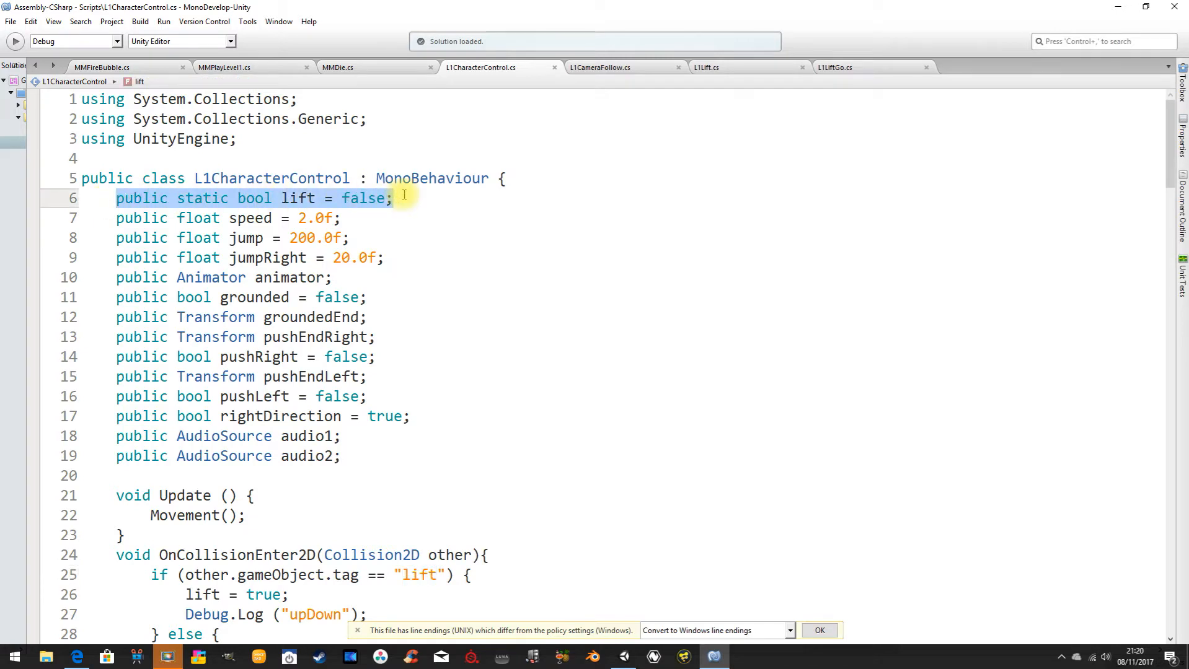
double_click(204, 199)
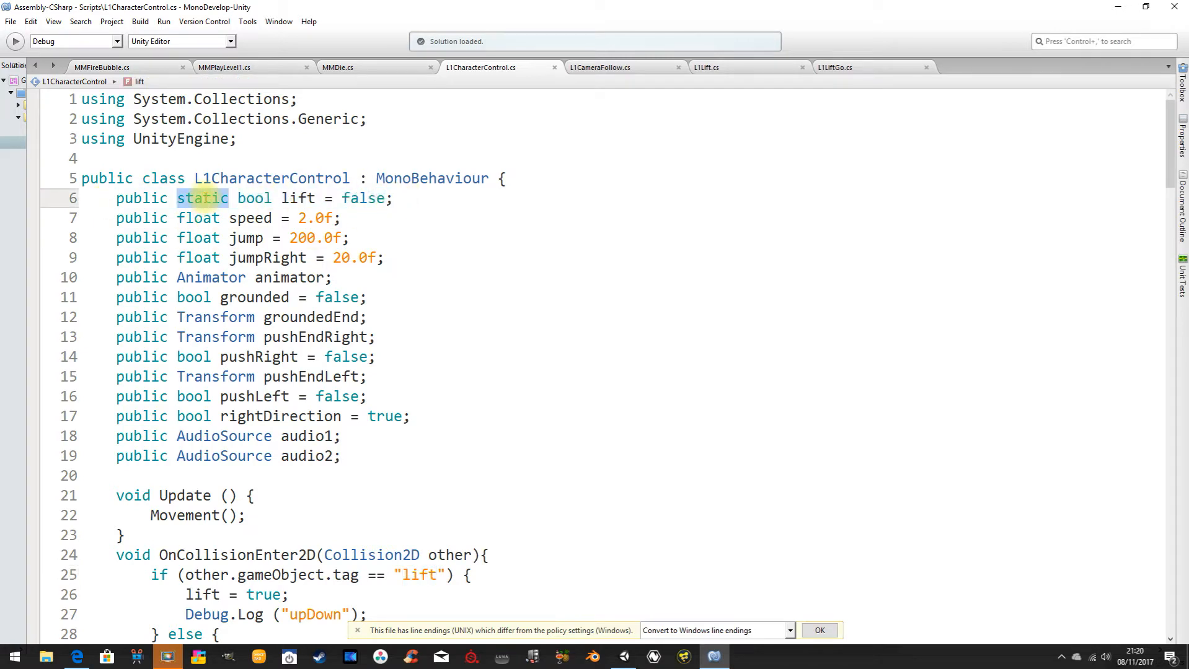
Compare the lift check in L1CameraFollow.cs with the static lift declaration in L1CharacterControl.cs.
left_click(631, 68)
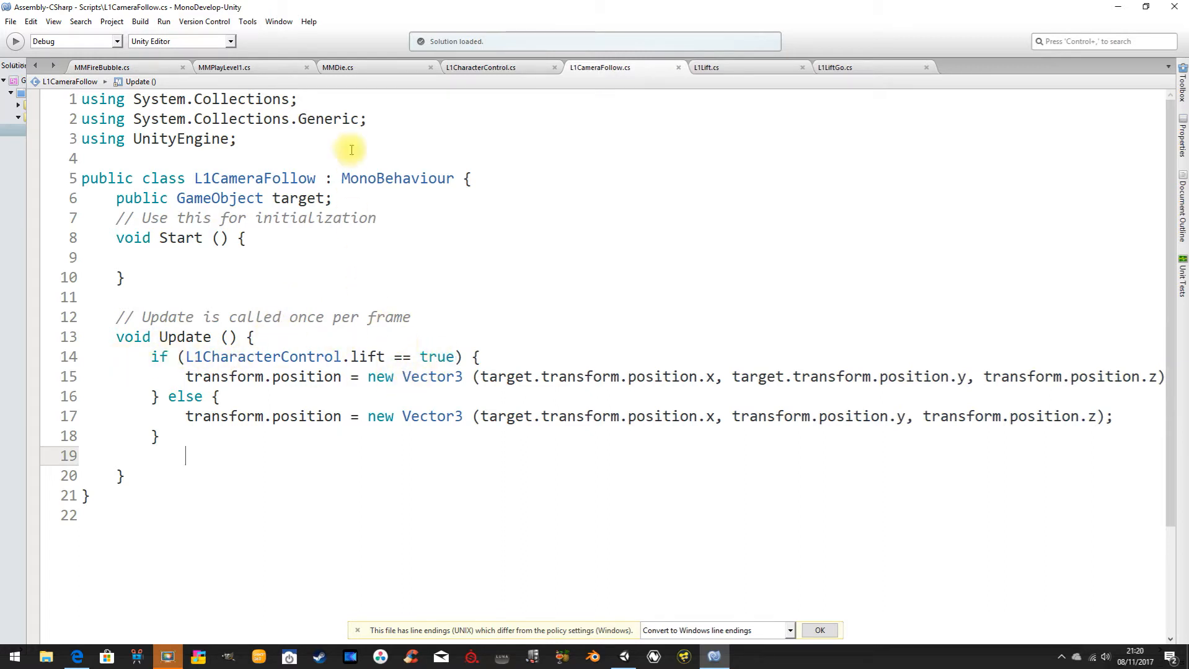
left_click(482, 67)
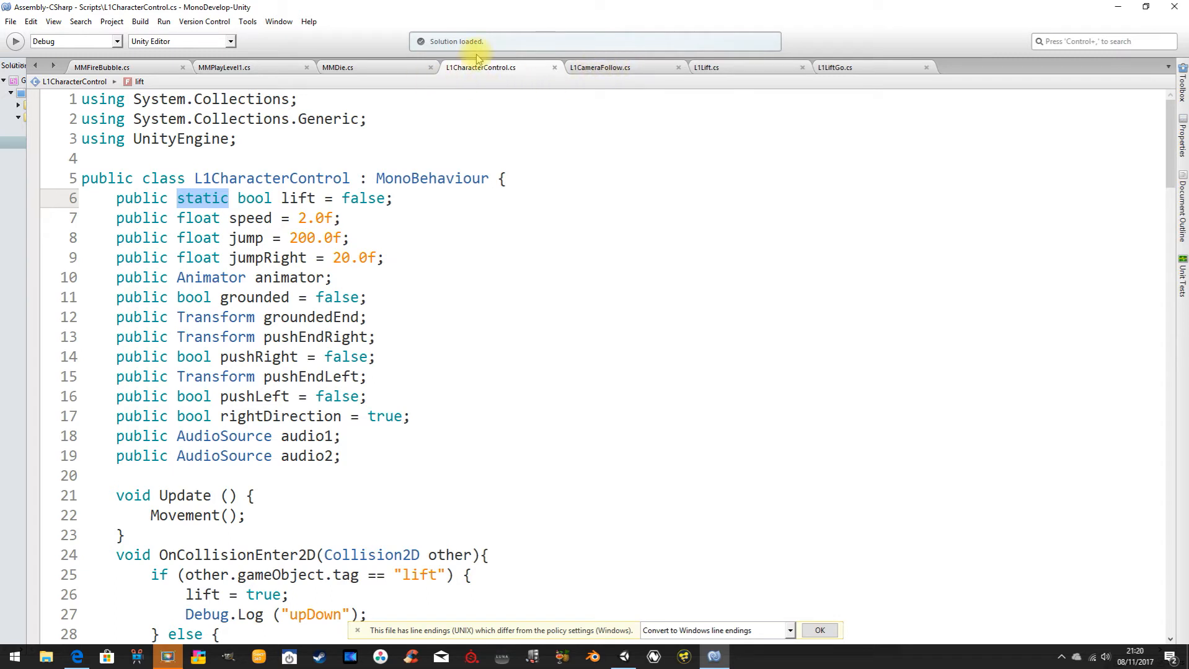
left_click(614, 68)
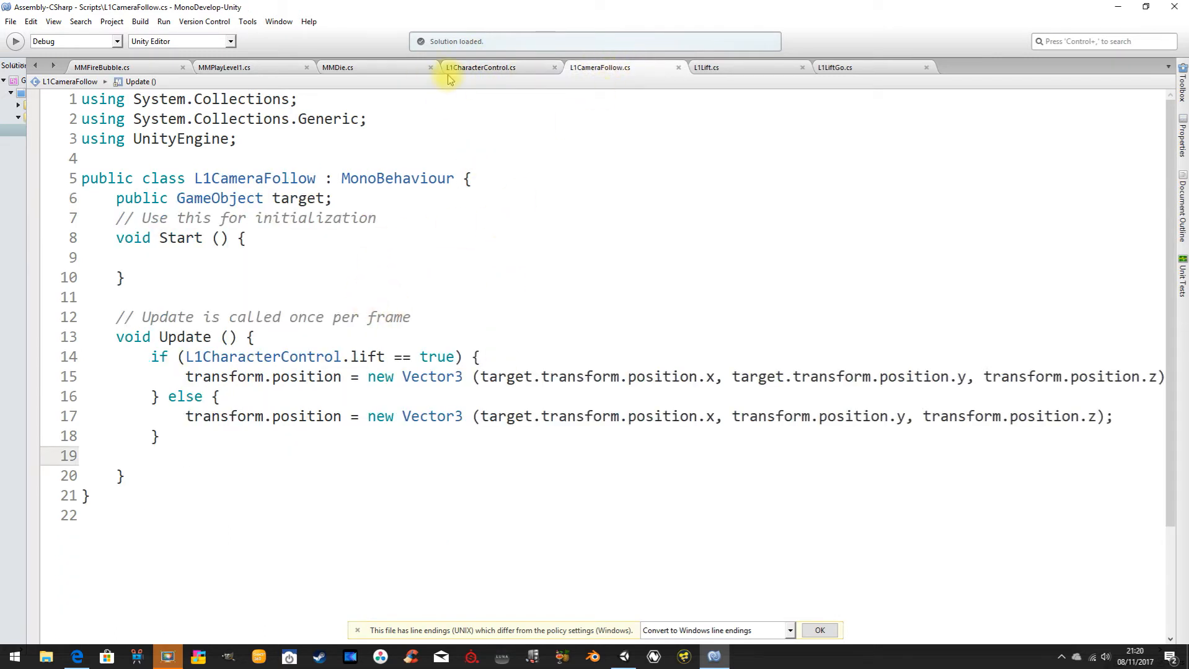
left_click(471, 69)
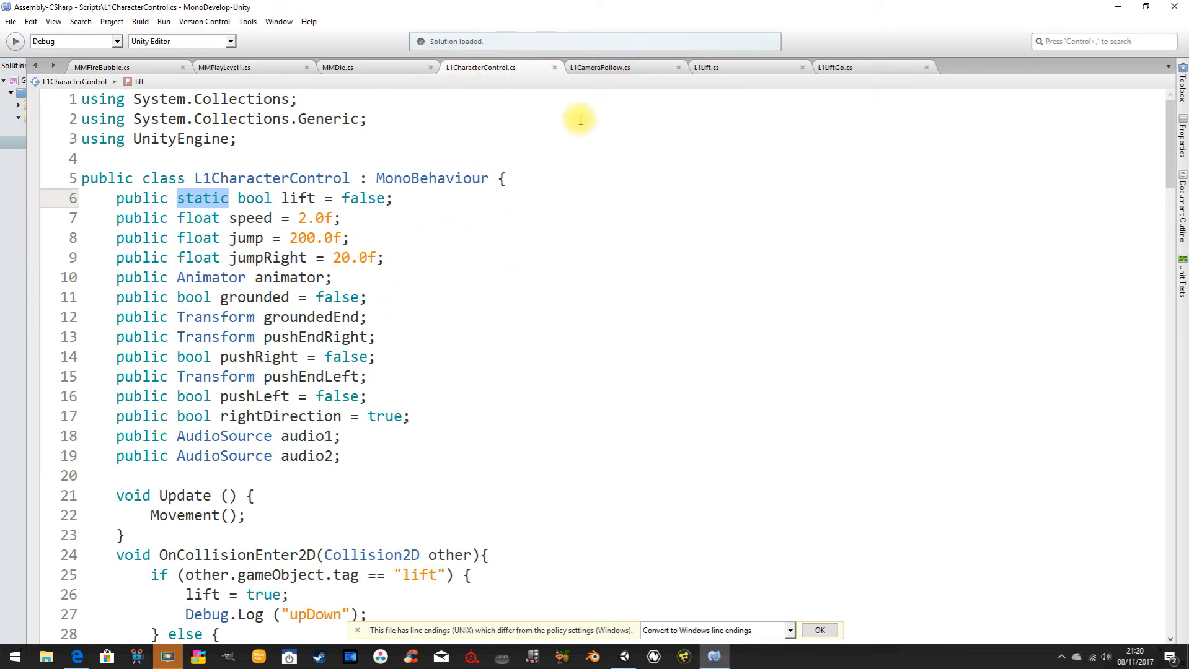
Switch to Unity and select the trigger object in level1 to inspect its components.
left_click(624, 656)
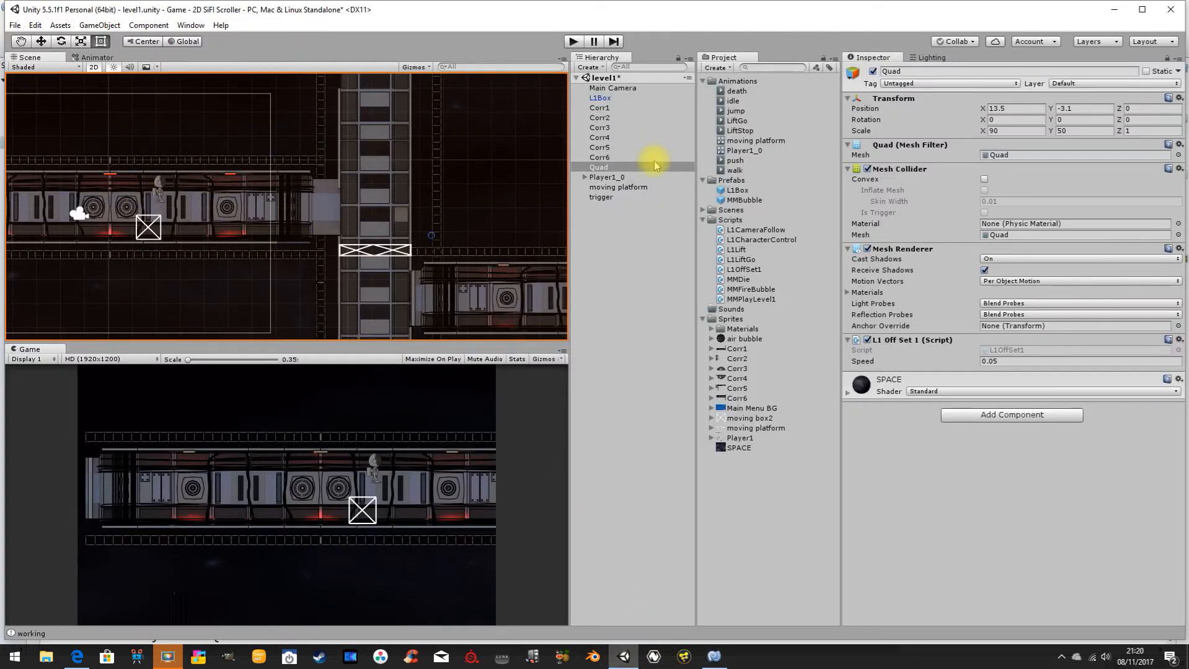
left_click(601, 197)
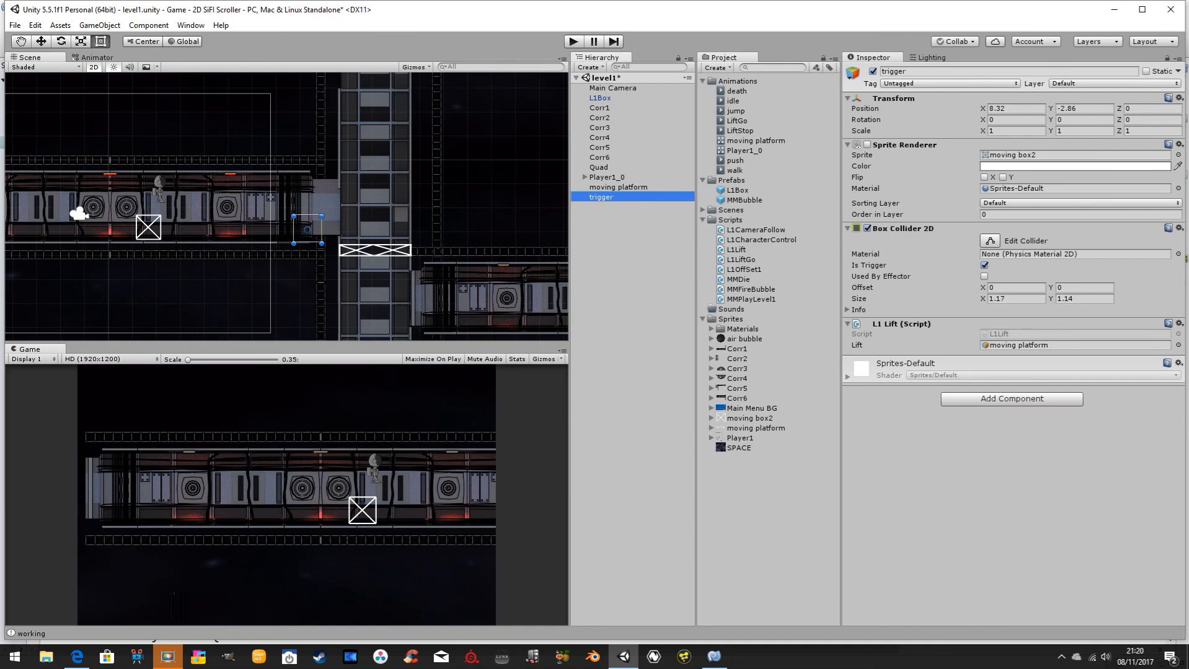